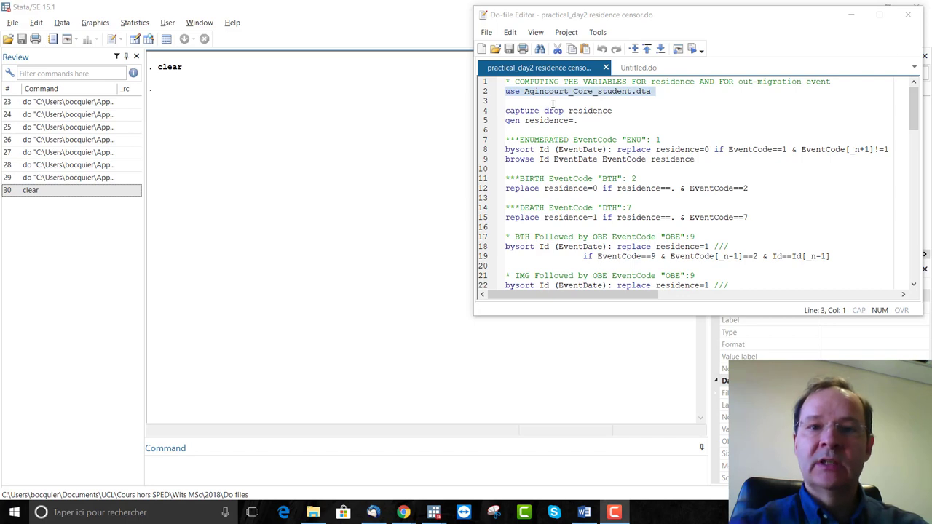
Load Agincourt_Core_student and generate residence with all 642,293 values missing.
click(692, 49)
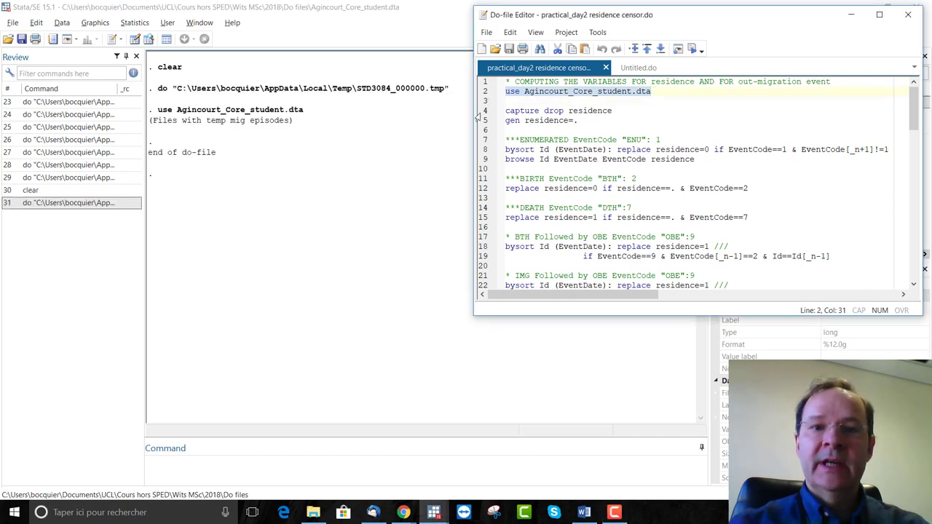
click(479, 112)
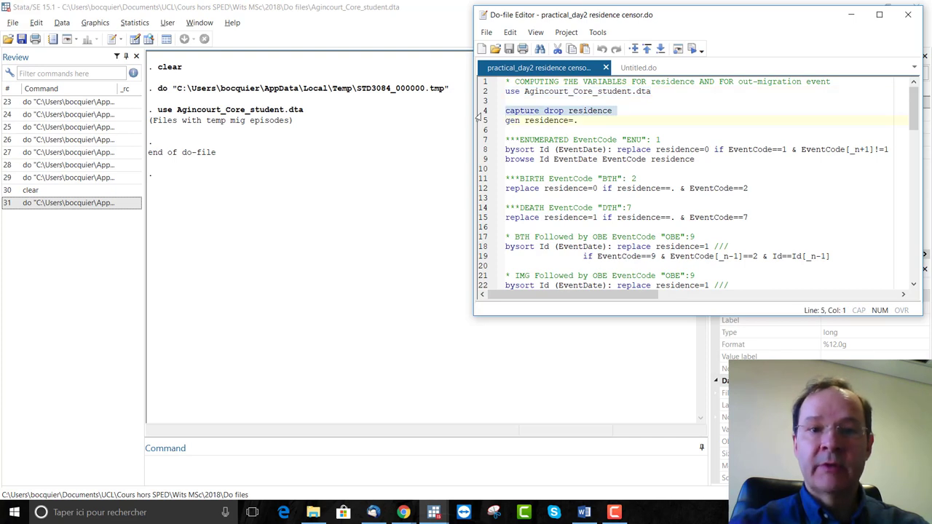
drag(479, 117, 481, 126)
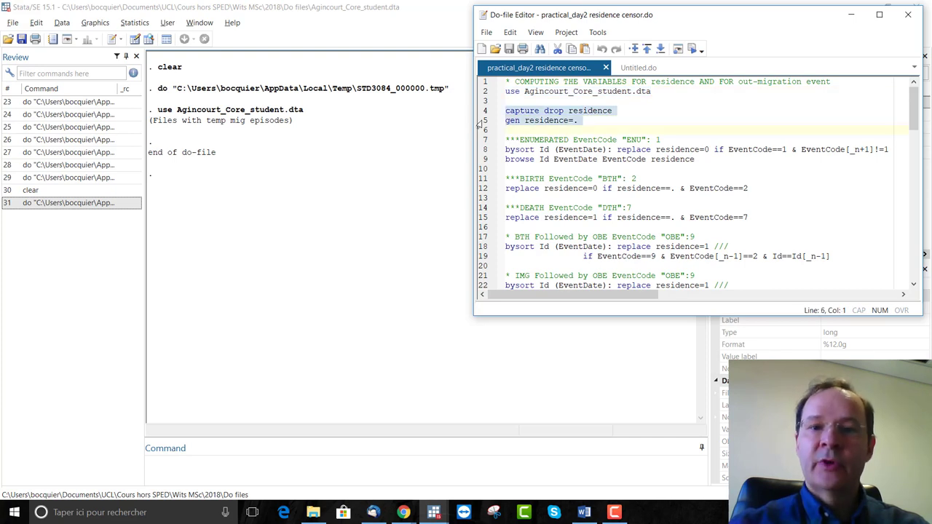
click(693, 49)
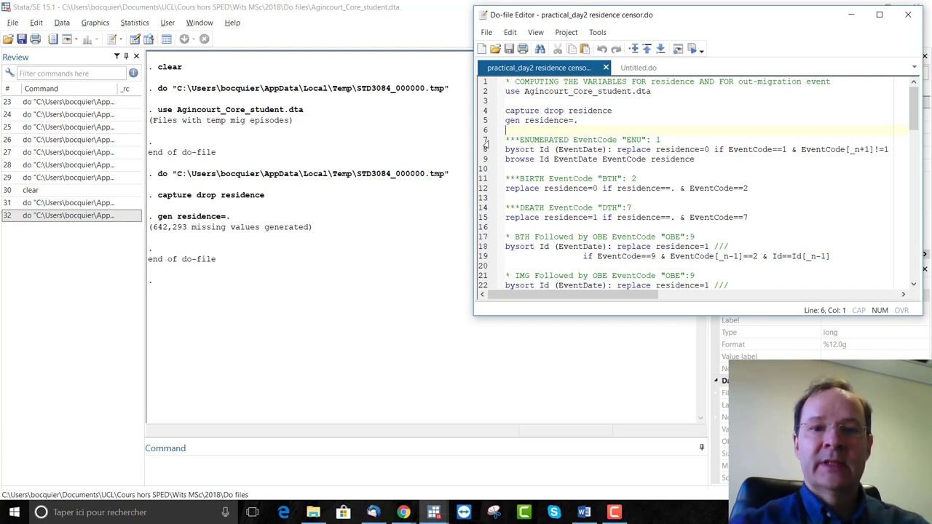
Set residence to 0 for ENU events and browse Id, EventDate, EventCode and residence.
drag(486, 143, 487, 150)
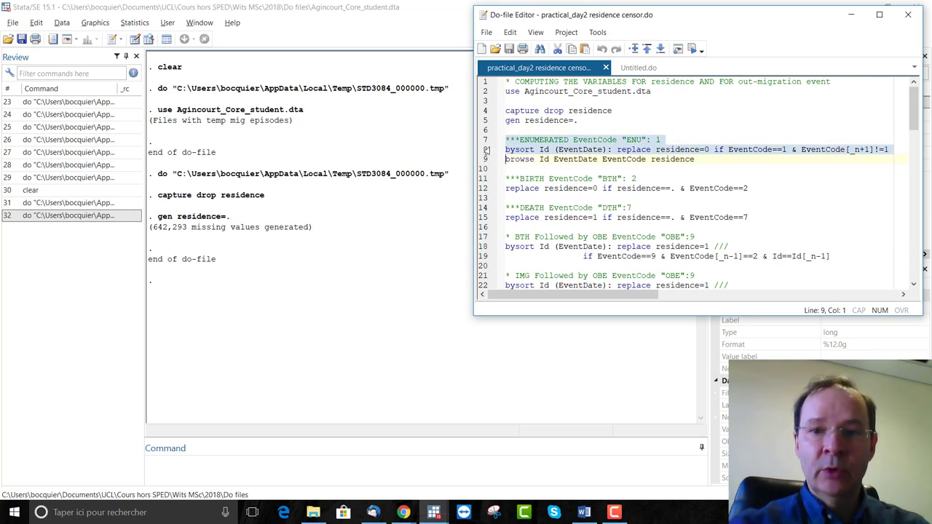
drag(726, 149, 787, 149)
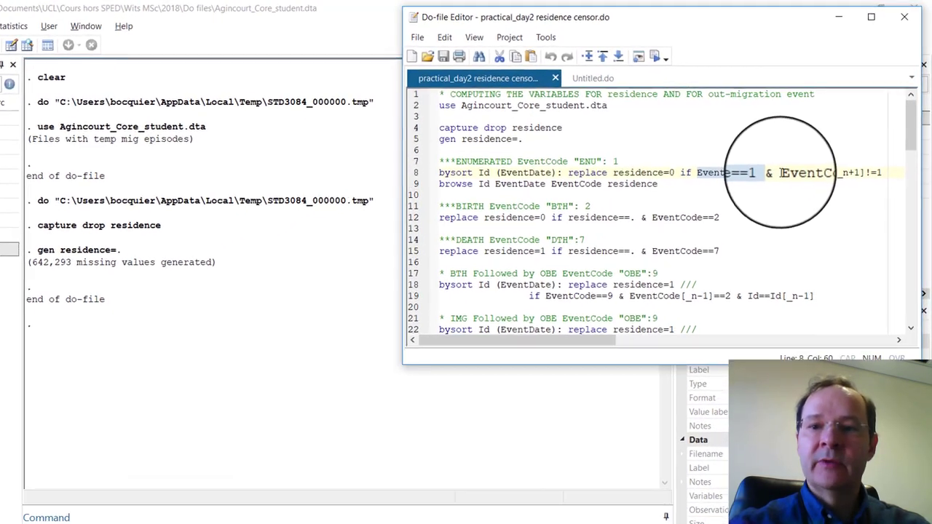
drag(781, 173, 881, 172)
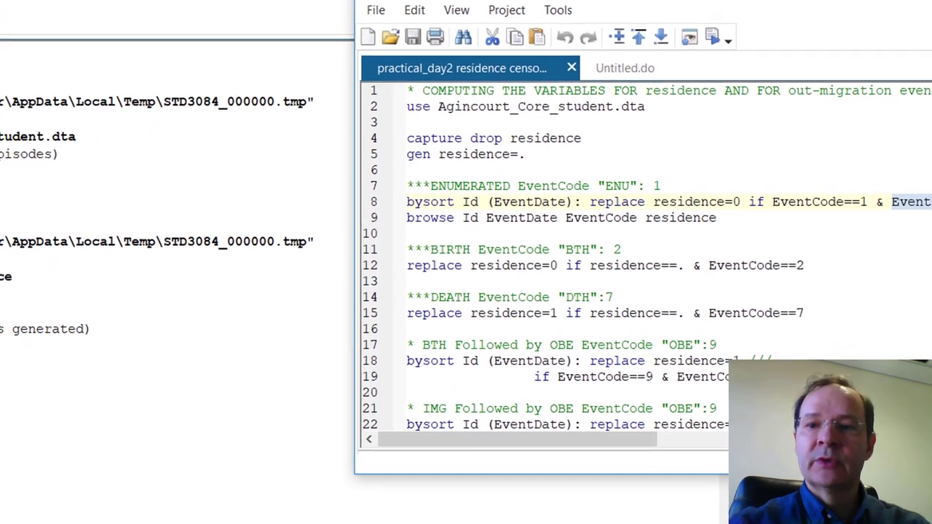
drag(370, 202, 367, 219)
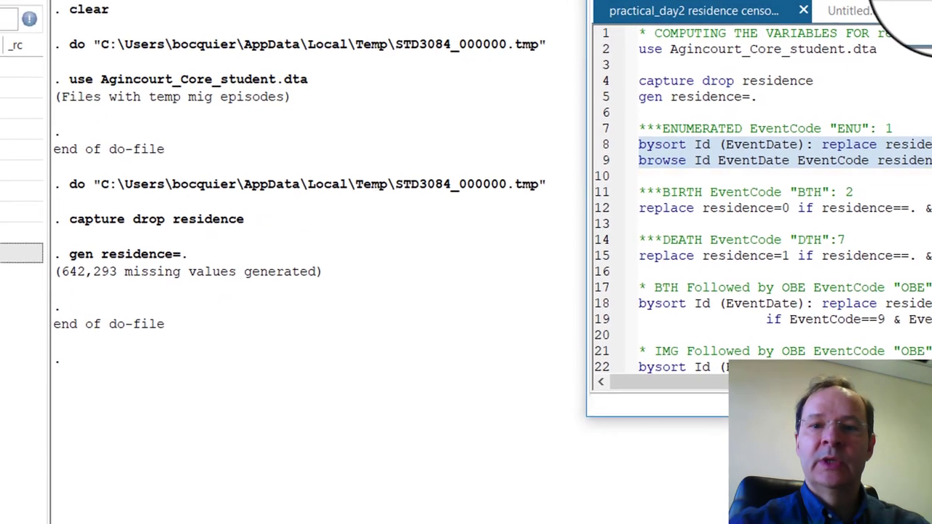
key(ctrl+d)
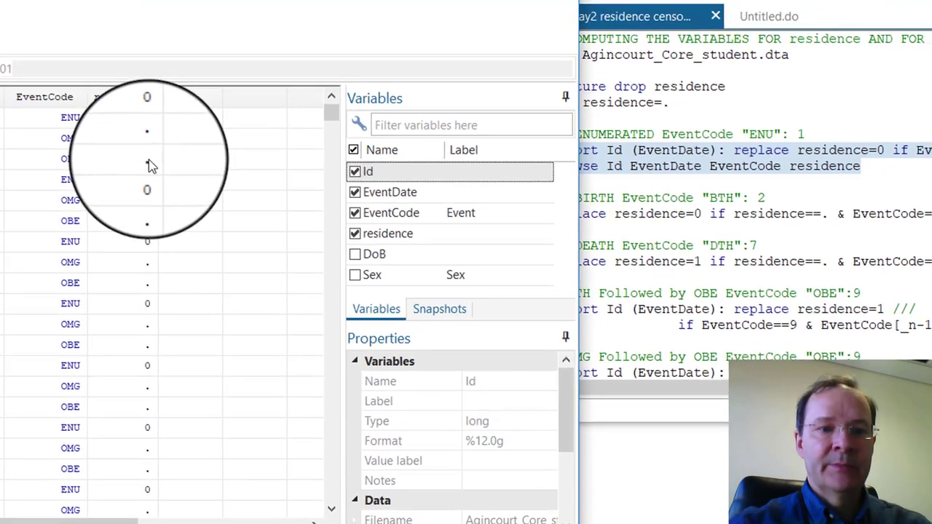
Select the birth rule on lines 11–12, setting residence to 0 where EventCode==2 (BTH).
click(634, 17)
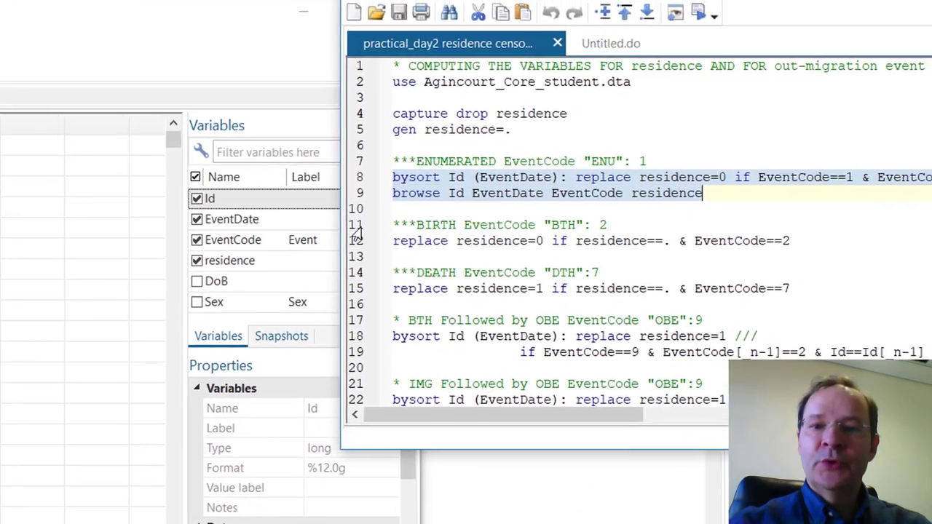
click(357, 230)
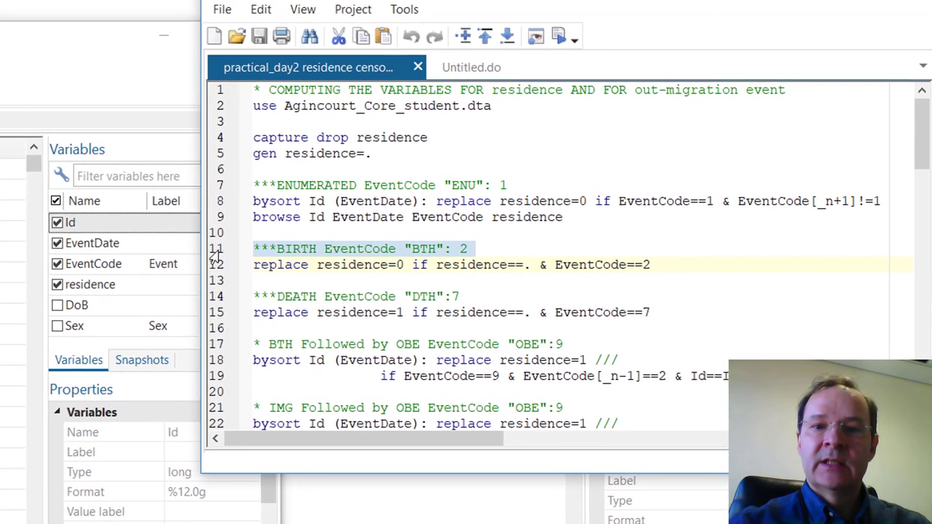
key(shift+Down)
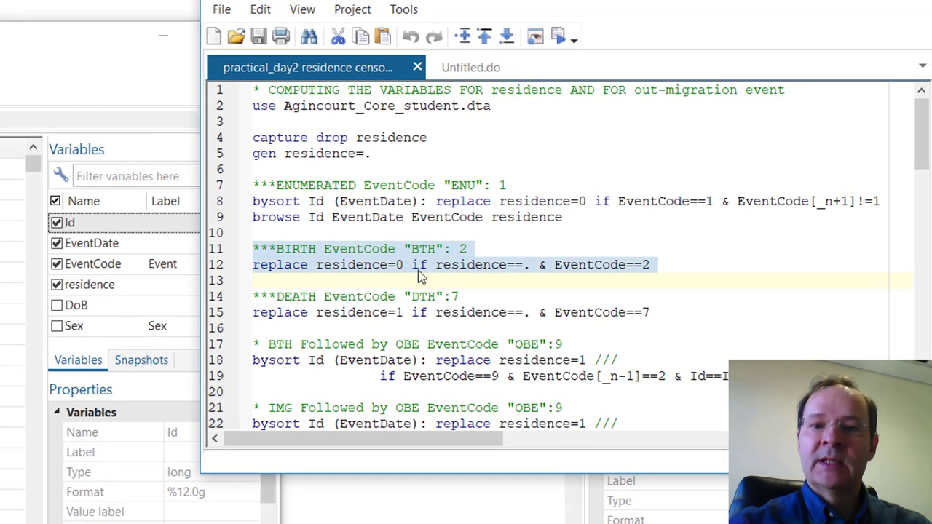
click(397, 270)
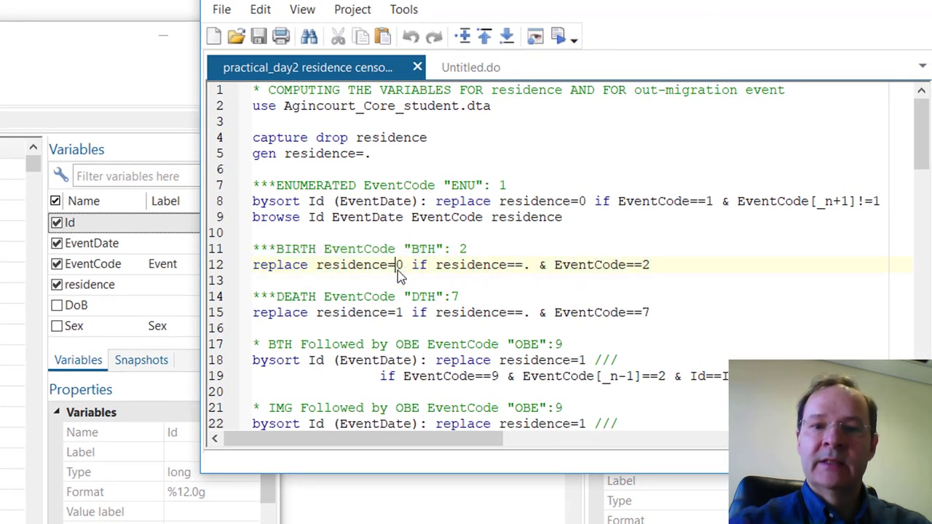
drag(436, 265, 537, 270)
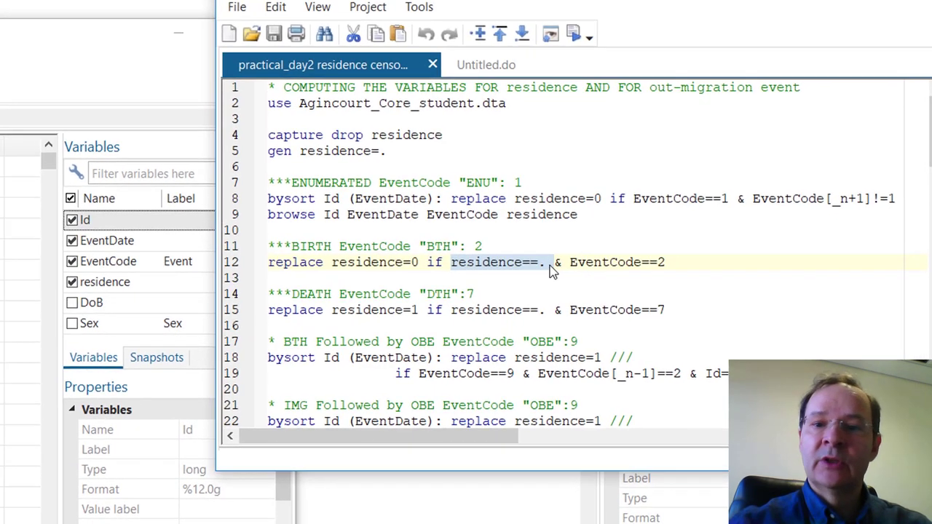
click(549, 264)
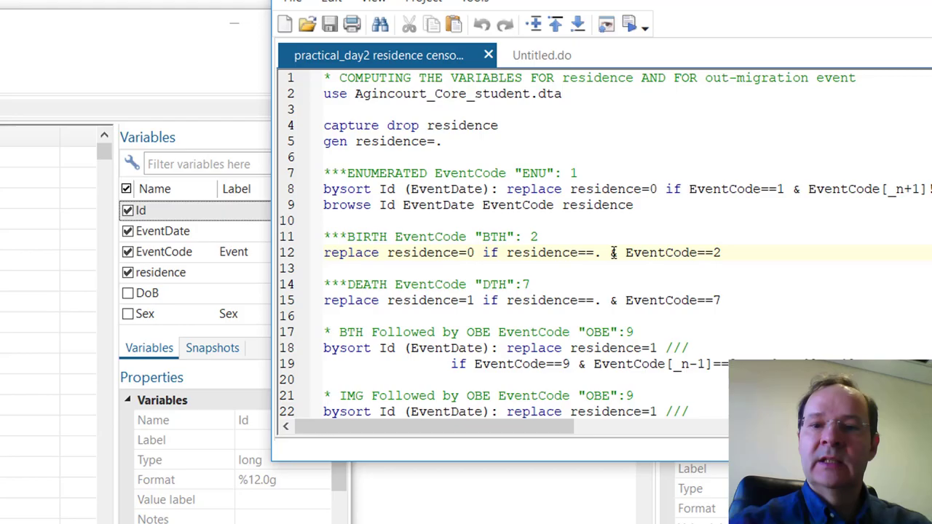
drag(614, 253, 724, 258)
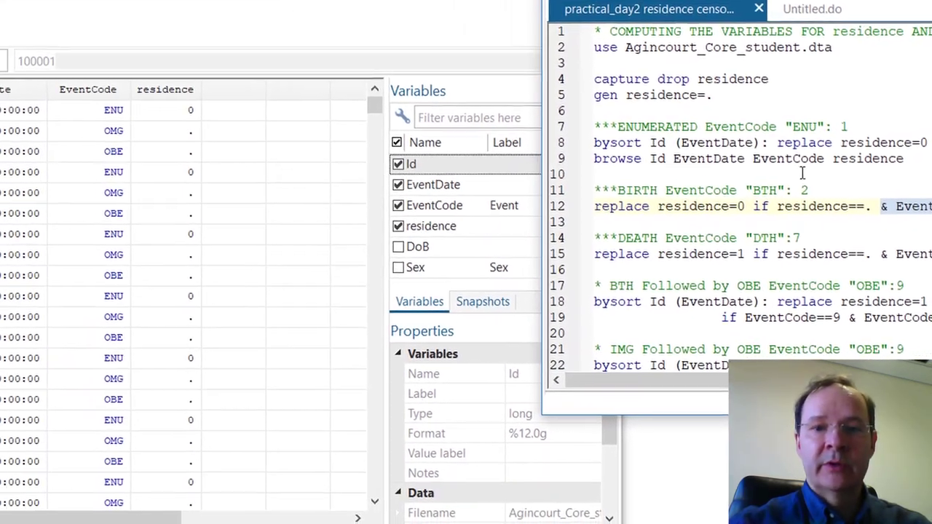
drag(616, 213, 657, 213)
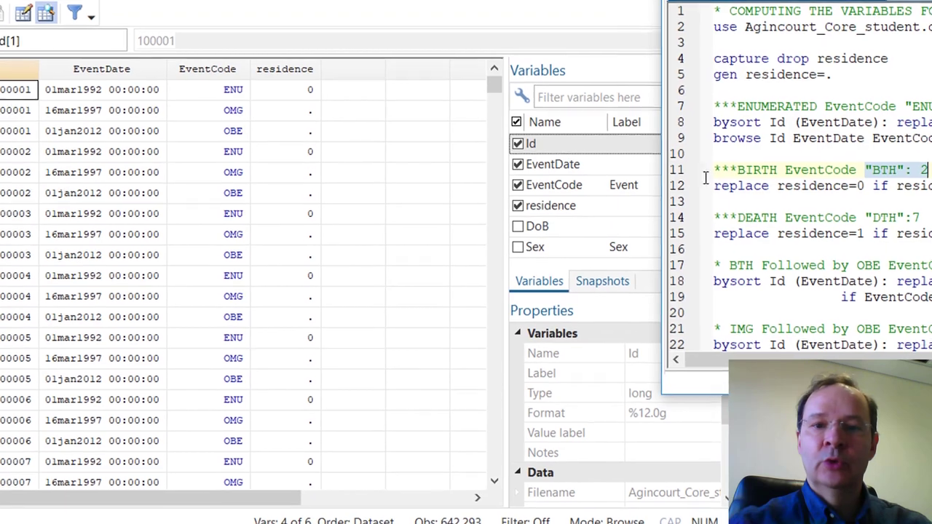
drag(618, 185, 631, 216)
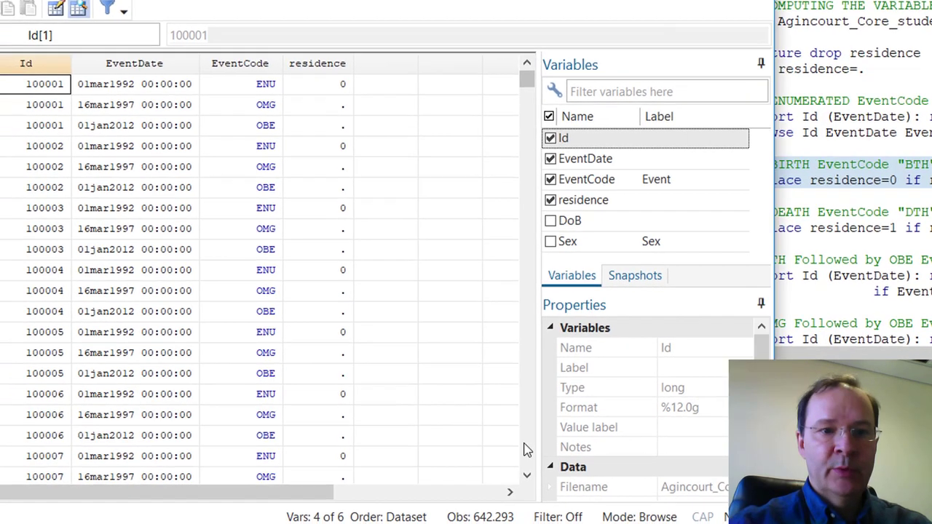
Confirm Id 100043's BTH row shows residence 0, then select the DEATH lines 14–15.
scroll(503, 448, down, 6)
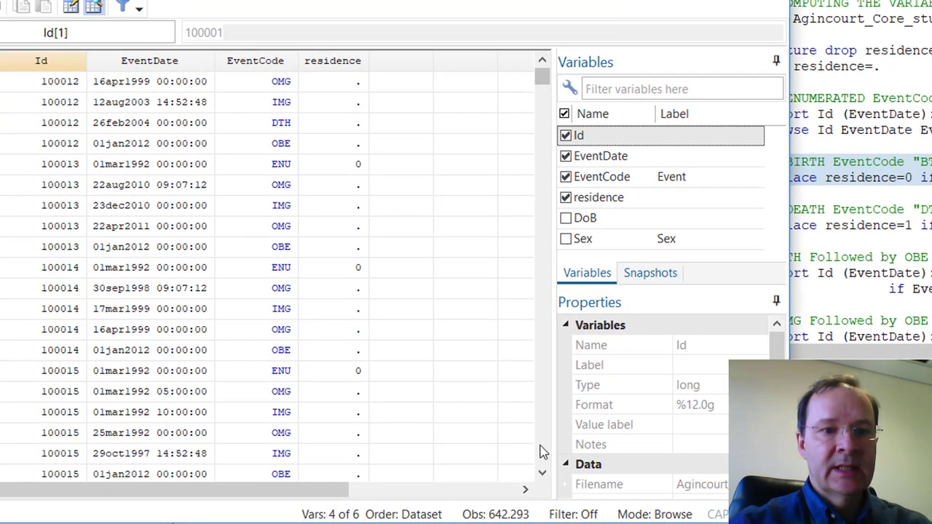
scroll(542, 451, down, 10)
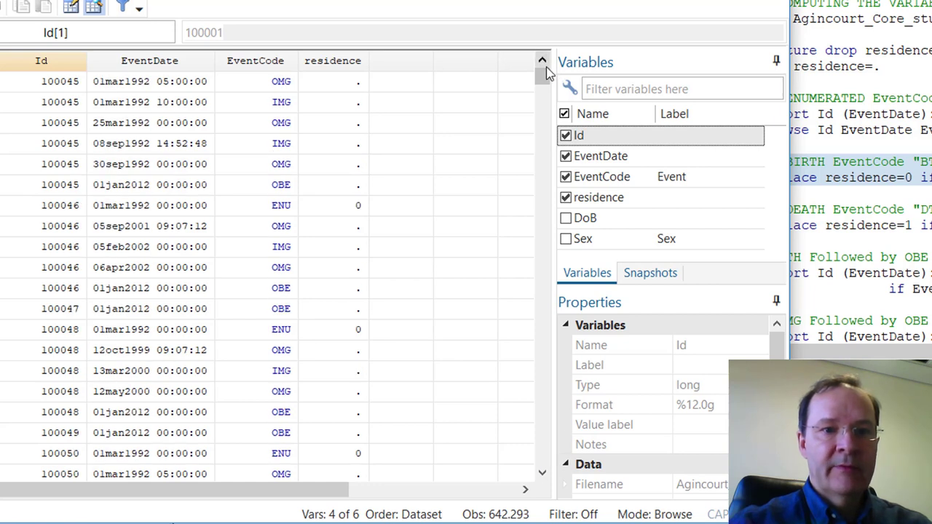
scroll(546, 67, up, 1)
click(3, 184)
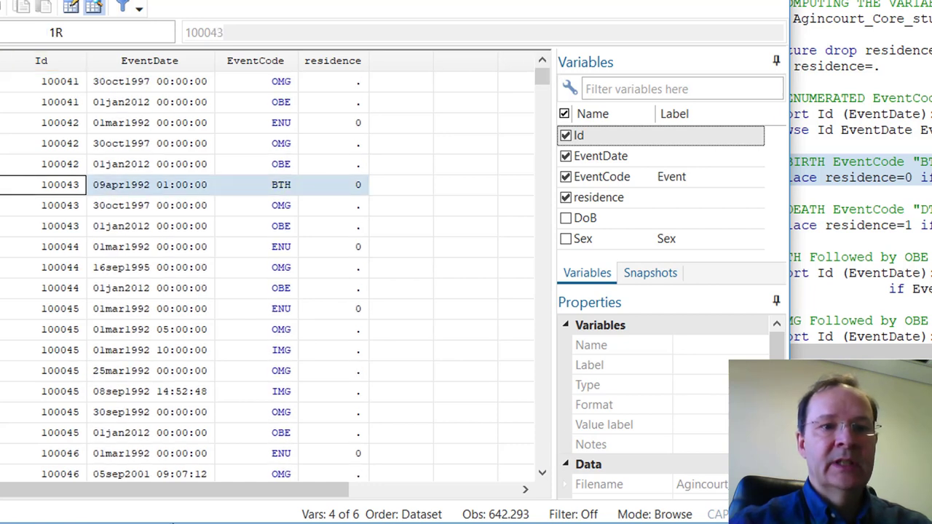
click(289, 188)
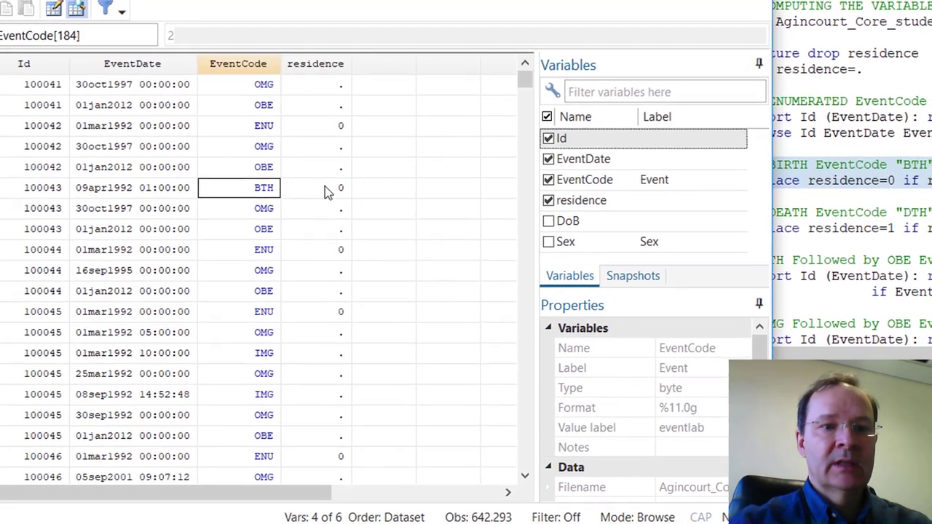
click(328, 189)
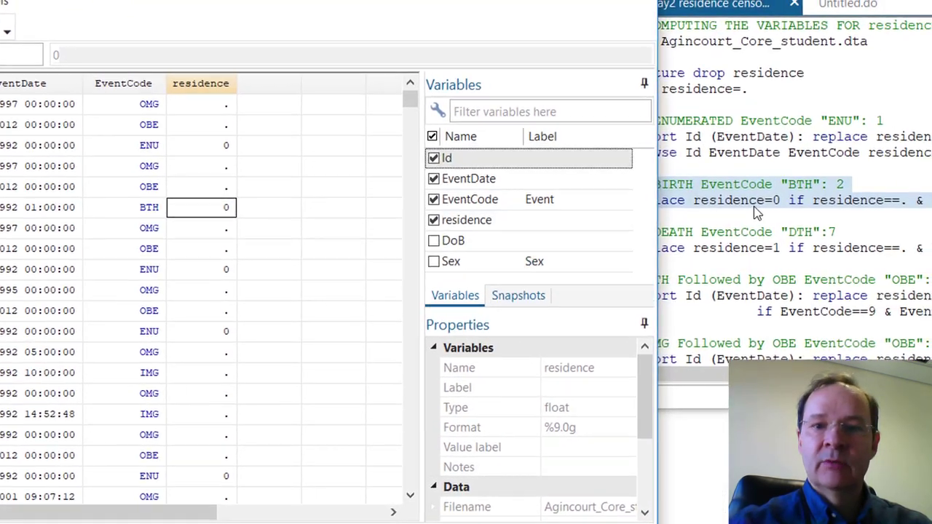
click(754, 206)
drag(593, 233, 594, 264)
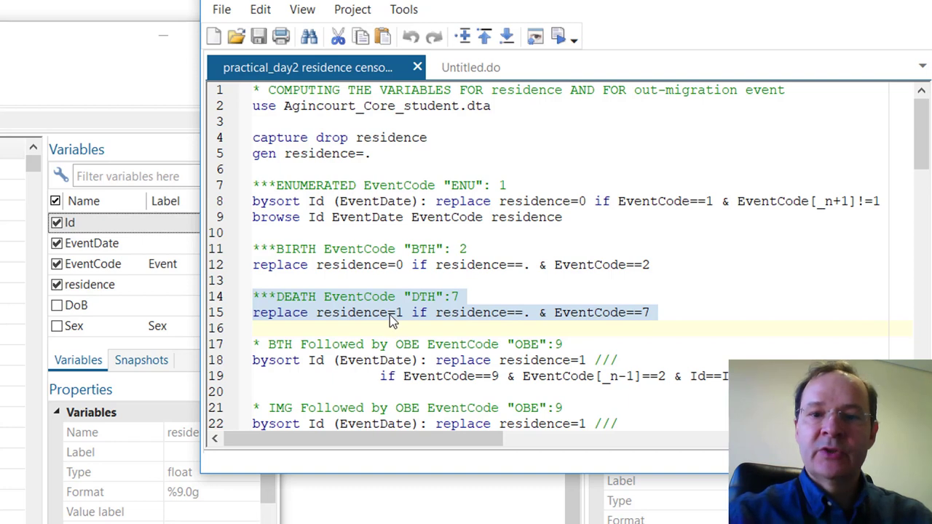
Run the death rule on lines 14–15 setting residence to 1, then check DTH rows.
drag(317, 313, 403, 311)
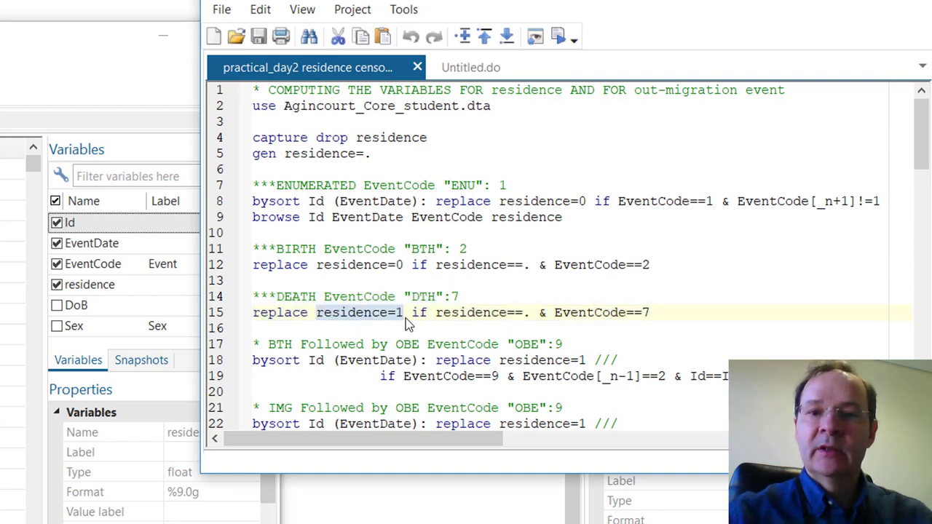
drag(413, 313, 529, 313)
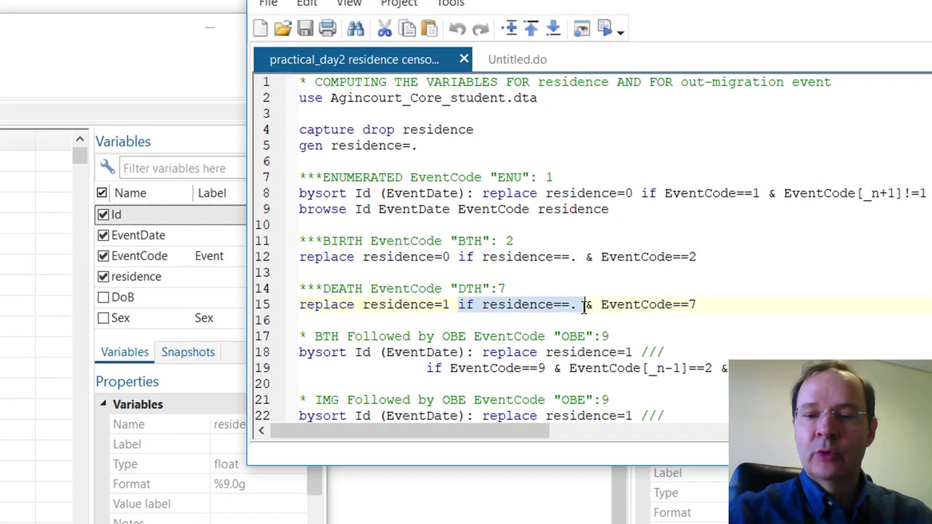
drag(606, 301, 721, 300)
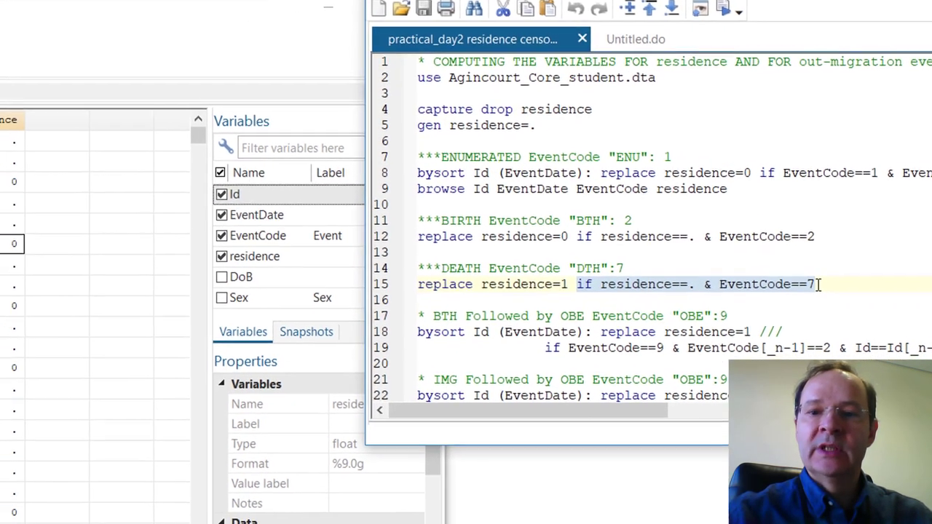
drag(459, 261, 857, 278)
key(ctrl+d)
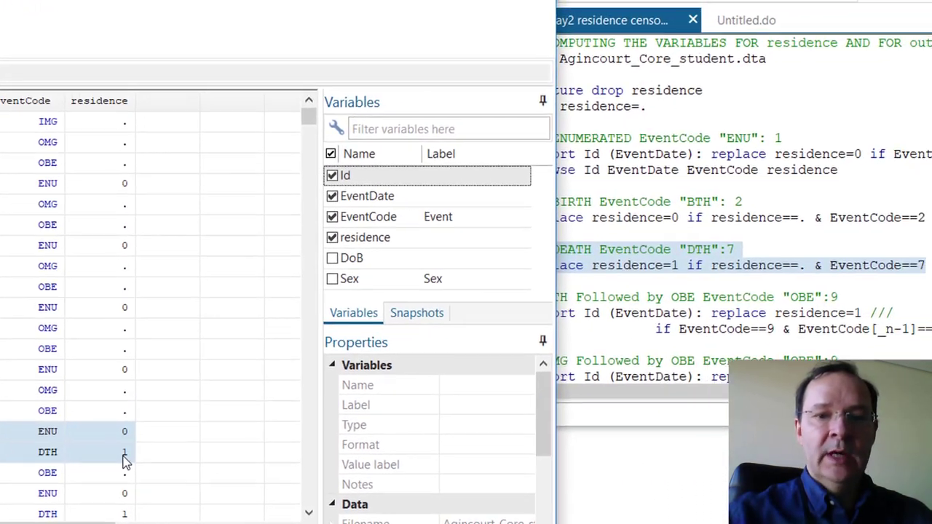
scroll(656, 291, down, 2)
drag(492, 201, 492, 236)
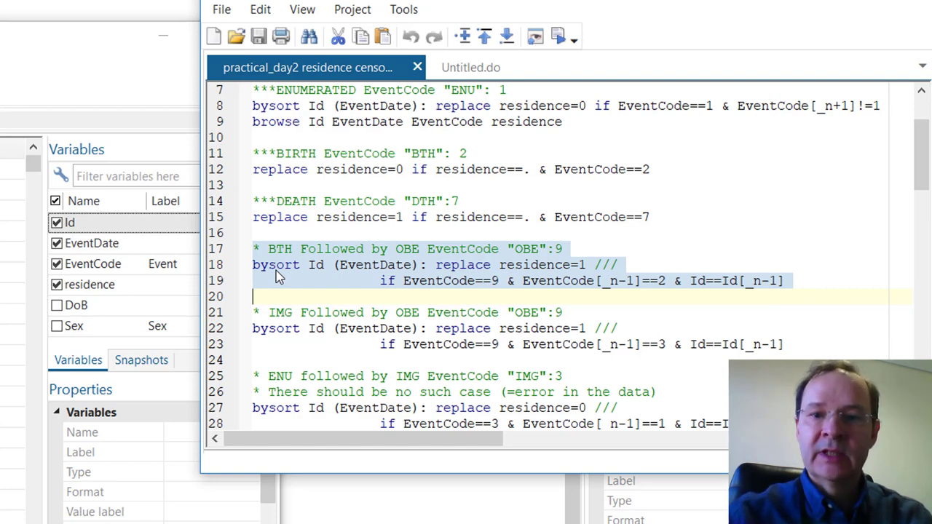
Review the IMG-followed-by-OBE rule and its note that such cases are errors.
click(253, 360)
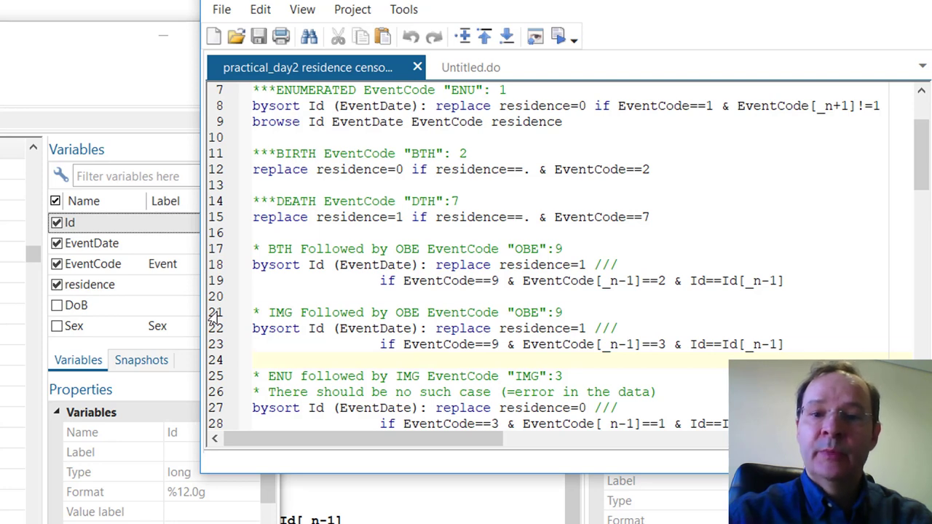
drag(214, 315, 217, 344)
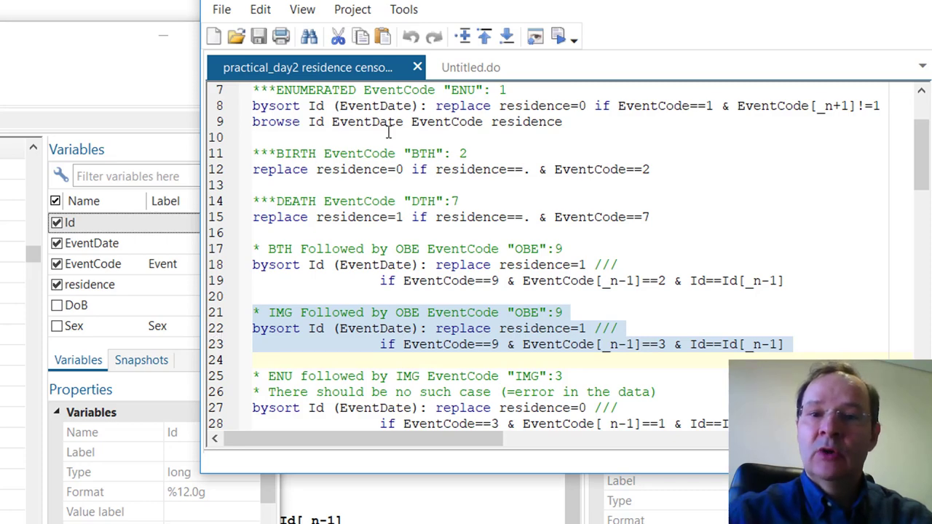
scroll(692, 367, down, 1)
scroll(487, 264, down, 6)
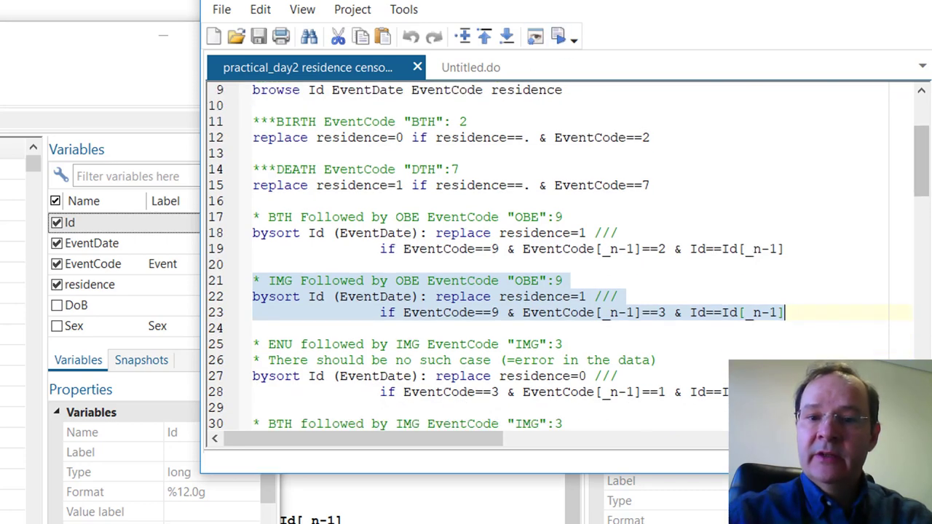
drag(355, 258, 290, 271)
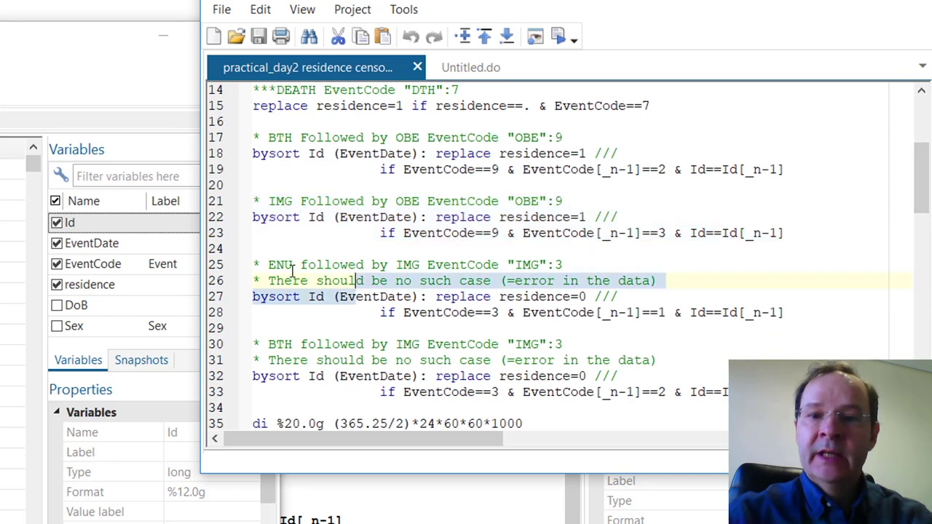
click(296, 277)
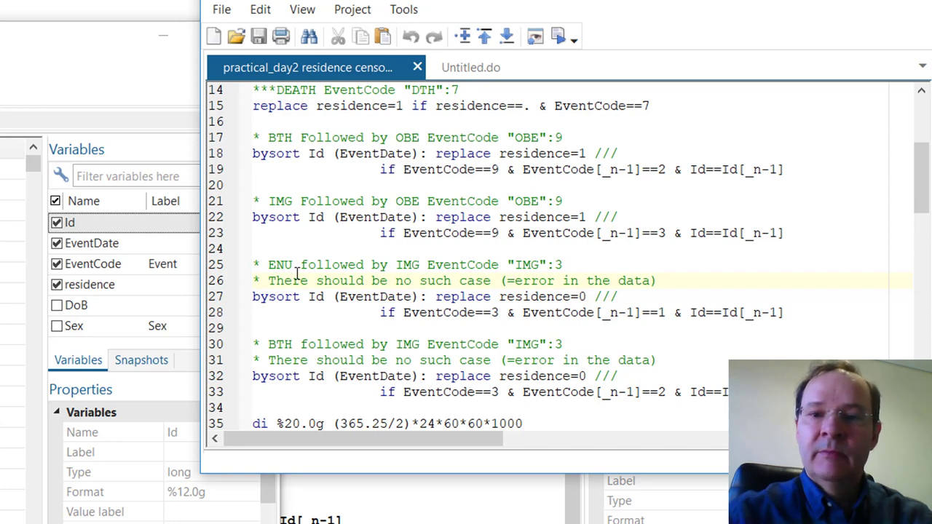
Run the ENU-followed-by-IMG and BTH-followed-by-IMG rules setting residence to 0.
drag(212, 296, 212, 313)
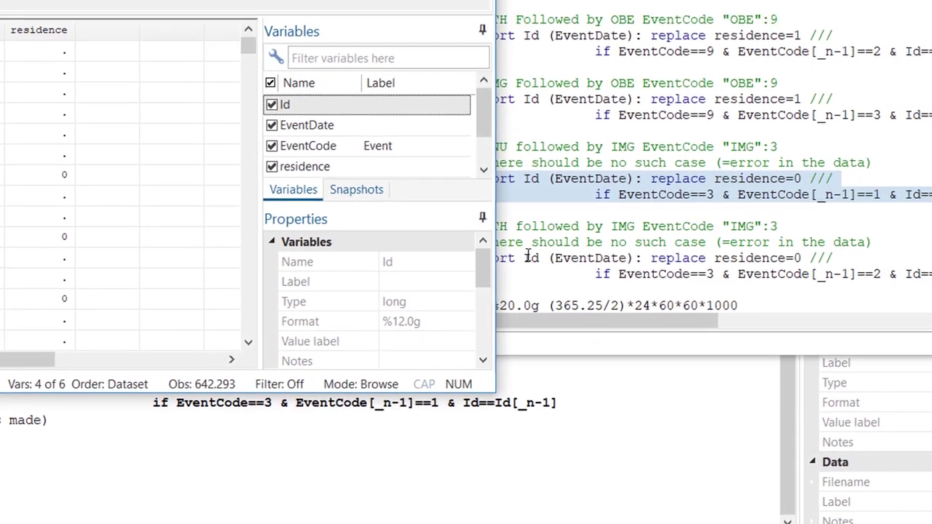
click(641, 198)
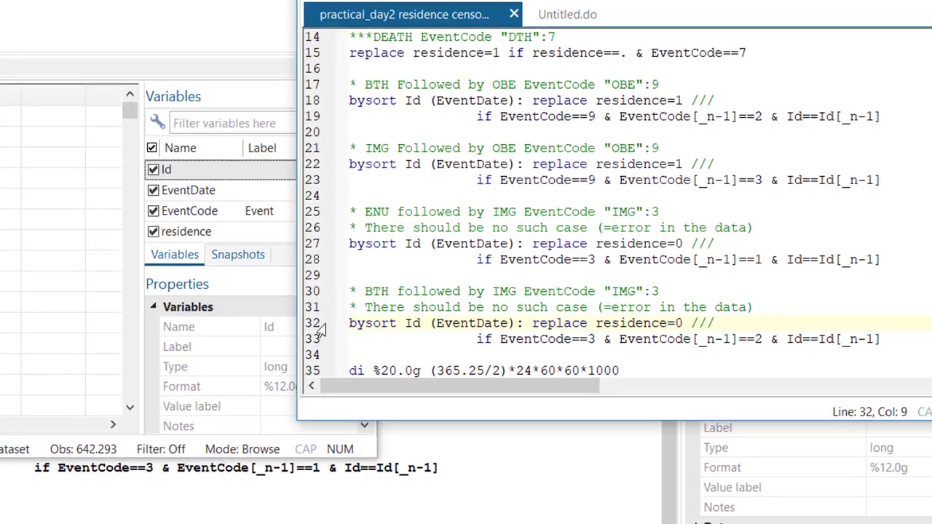
drag(386, 282, 389, 301)
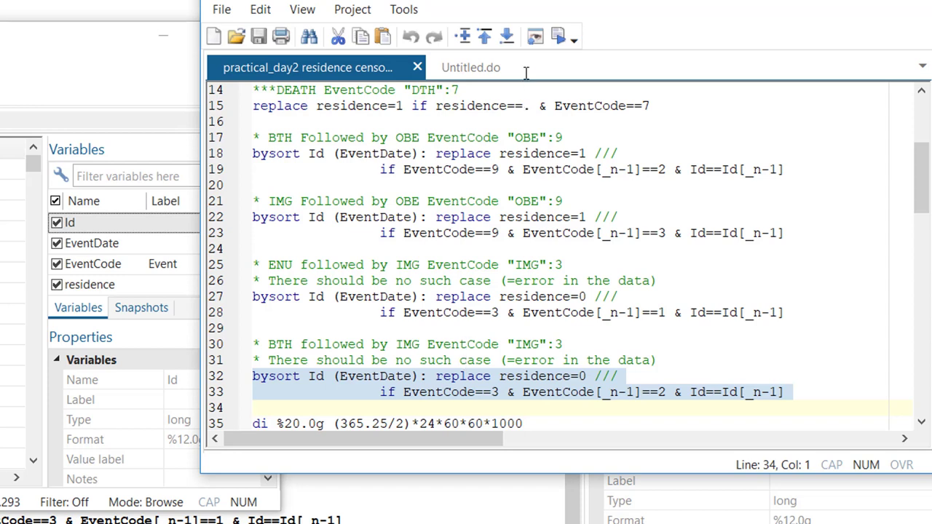
click(558, 40)
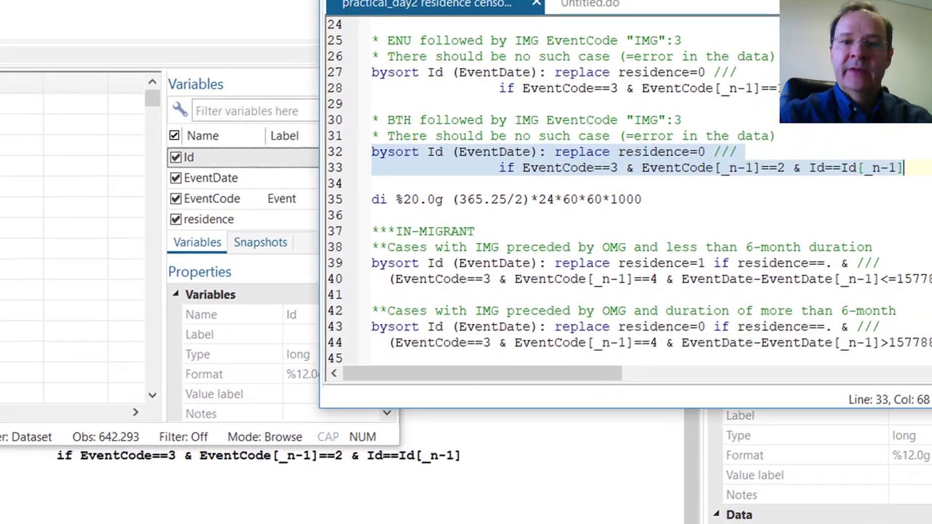
scroll(685, 182, down, 3)
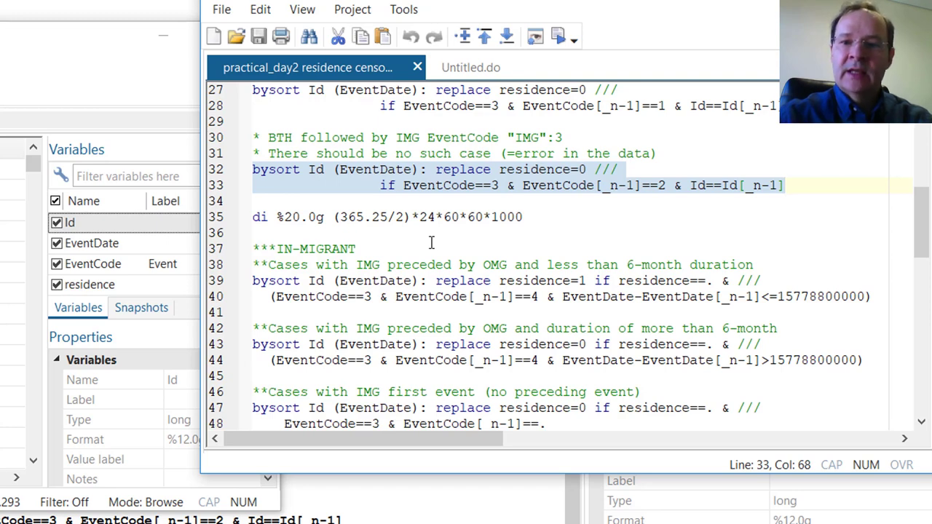
click(217, 217)
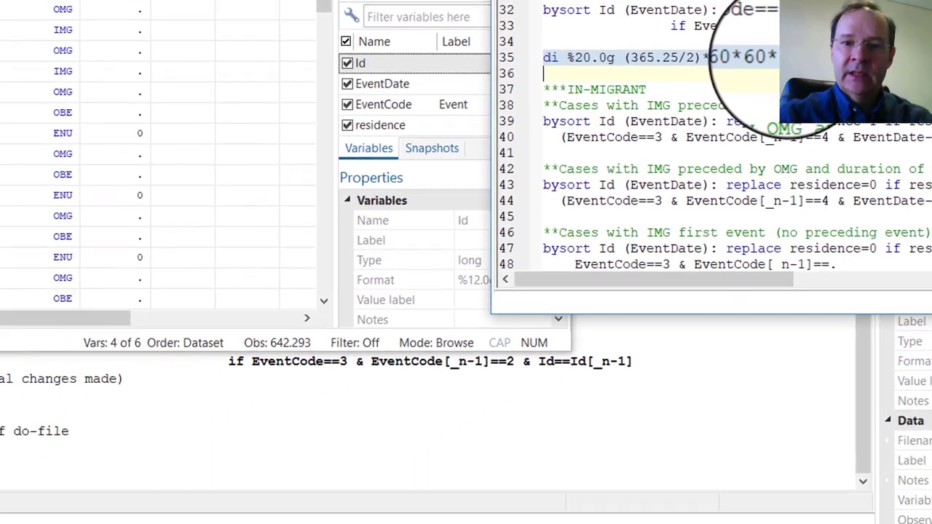
key(ctrl+d)
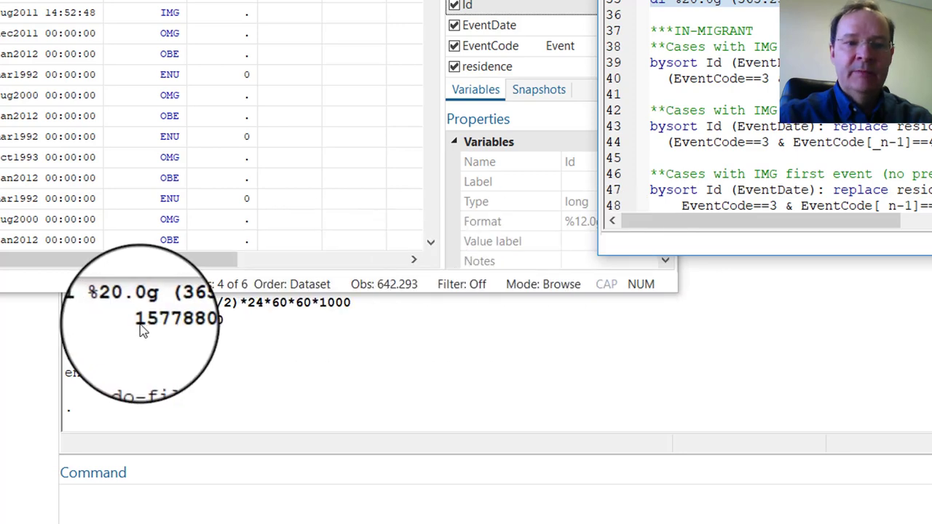
drag(144, 332, 222, 325)
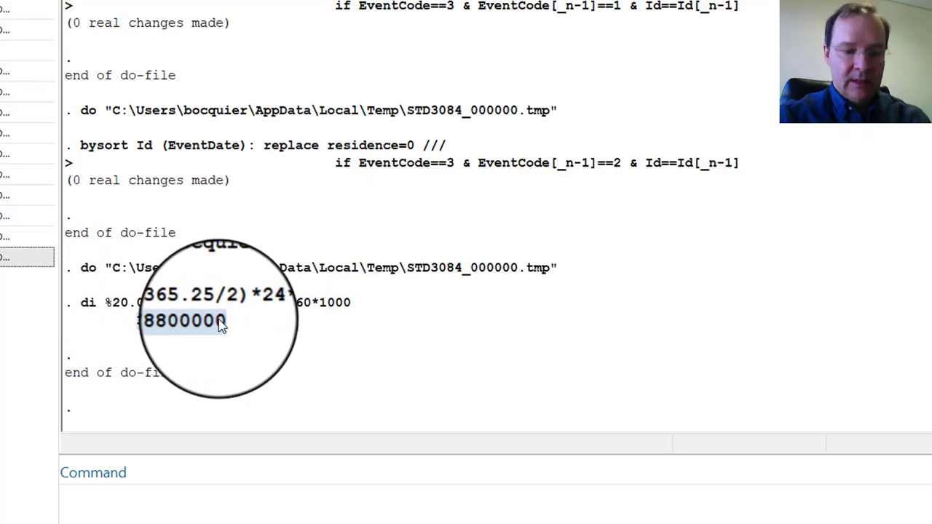
key(ctrl+9)
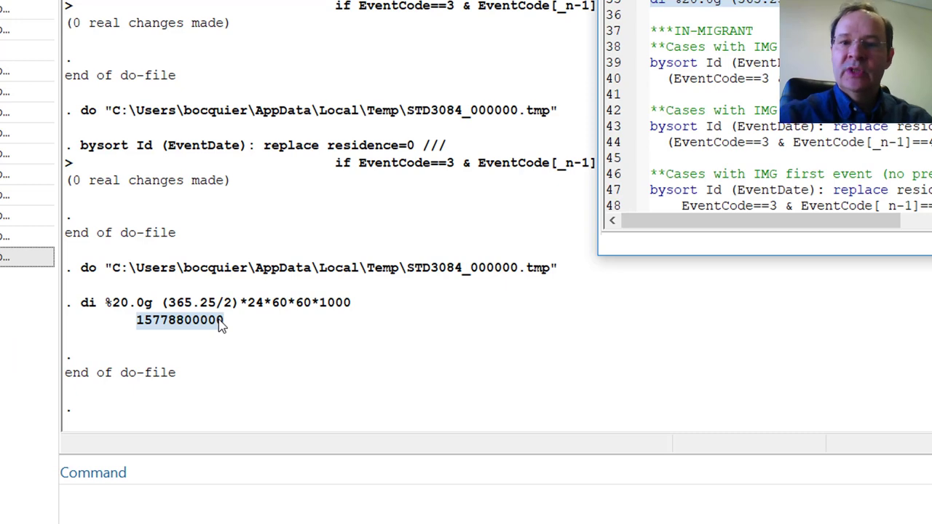
click(675, 93)
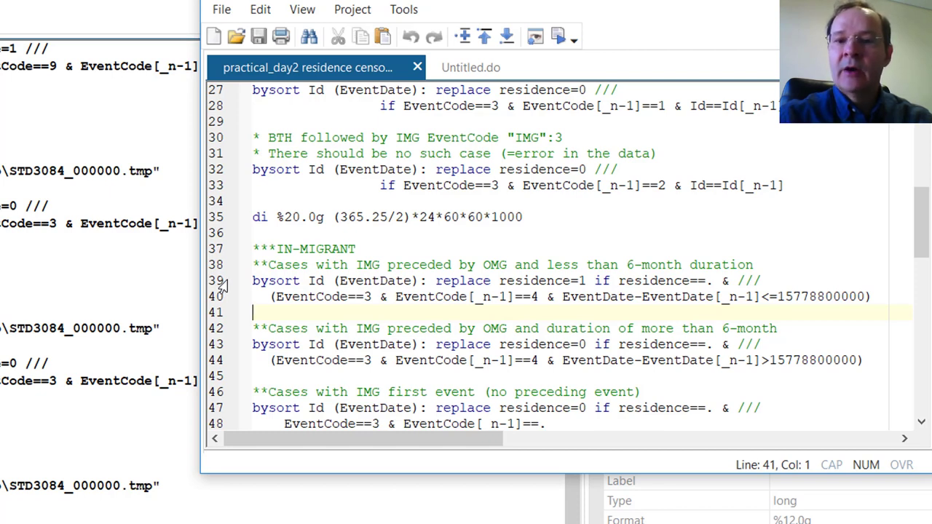
Run the IMG rules: after OMG within and beyond six months, and first-event IMG.
drag(224, 284, 217, 298)
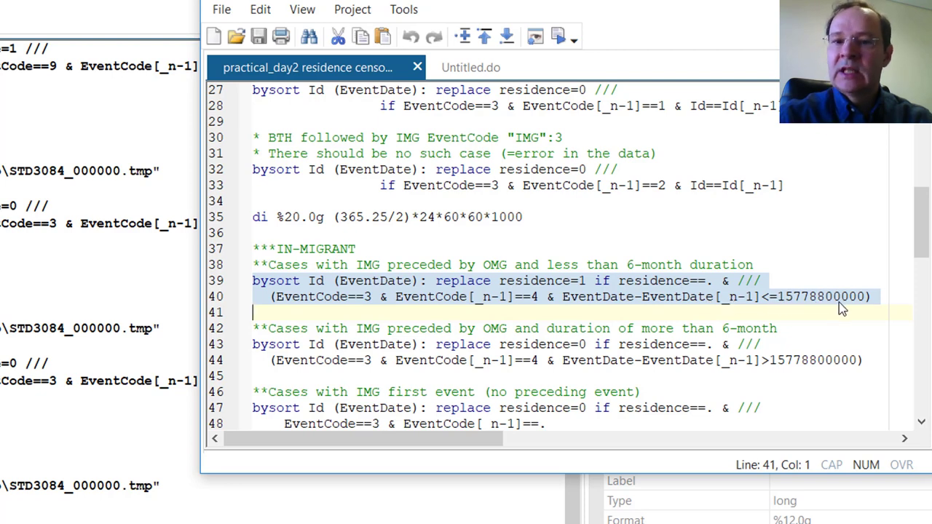
key(ctrl+d)
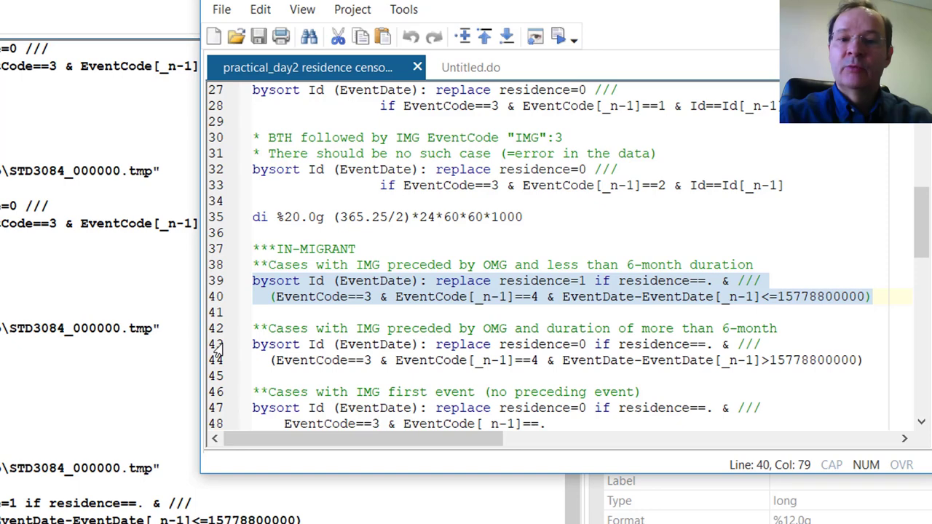
drag(217, 348, 219, 362)
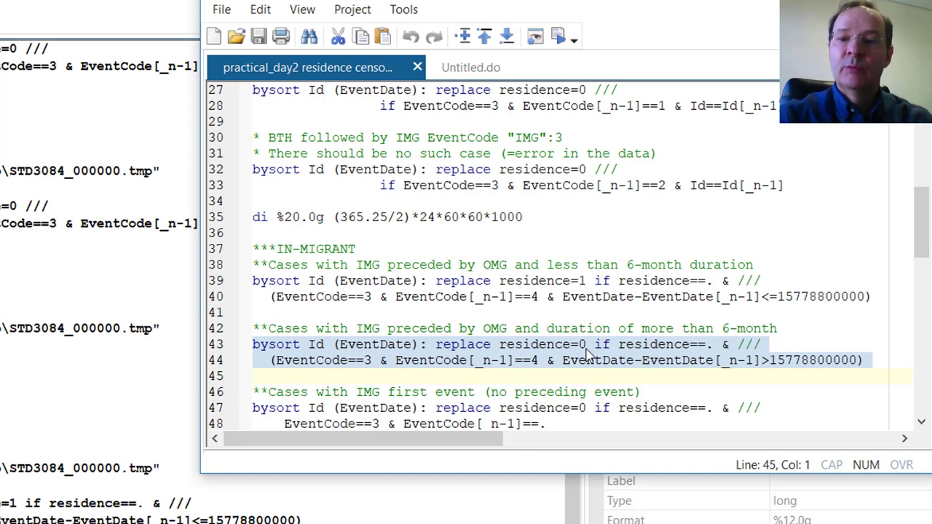
scroll(412, 277, down, 3)
key(shift+Left)
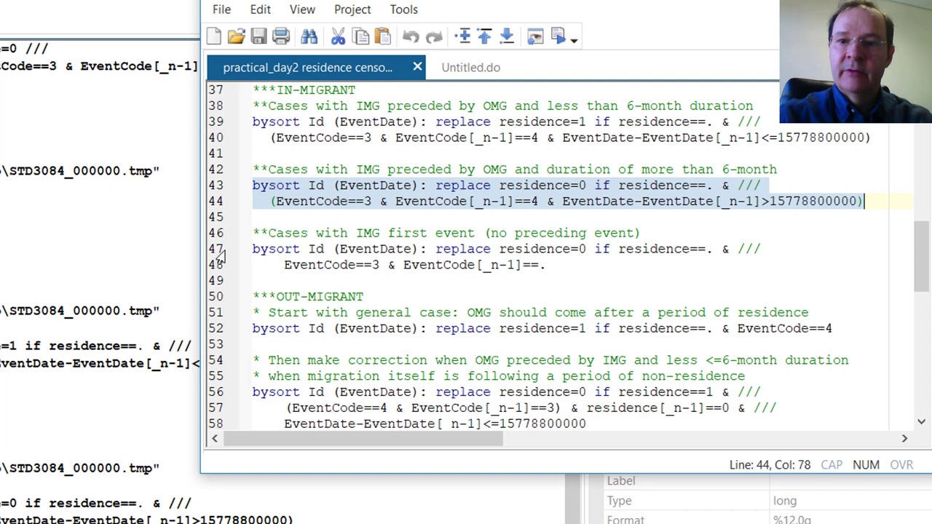
drag(217, 252, 217, 268)
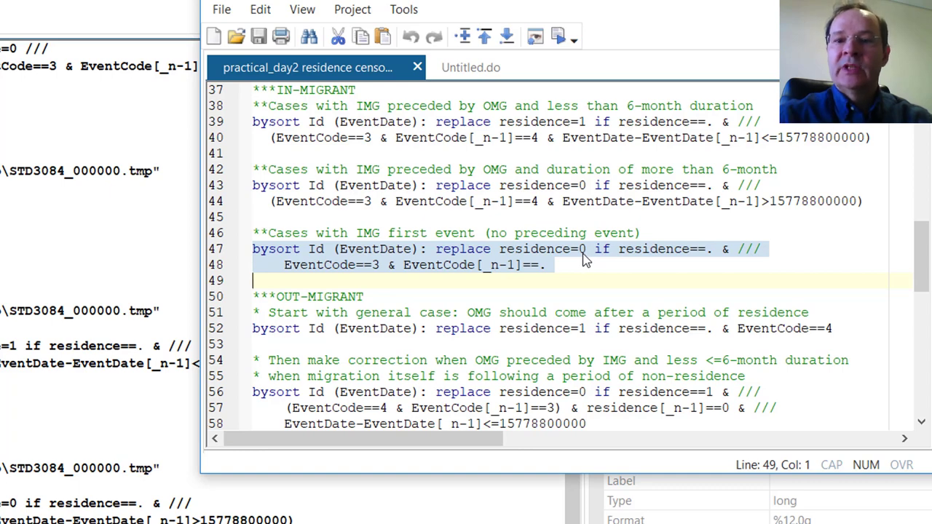
click(558, 40)
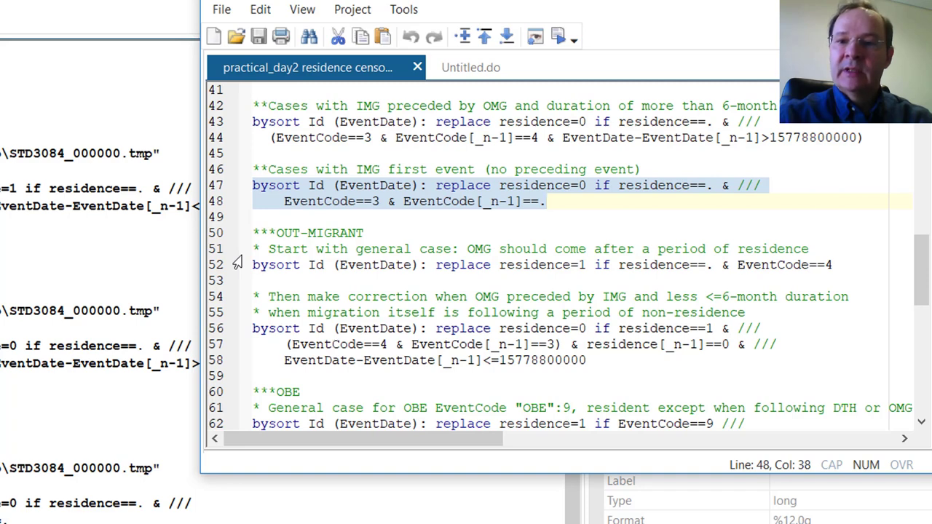
Run the OMG rules: residence 1 generally, reset to 0 after a short non-resident IMG.
drag(212, 253, 212, 271)
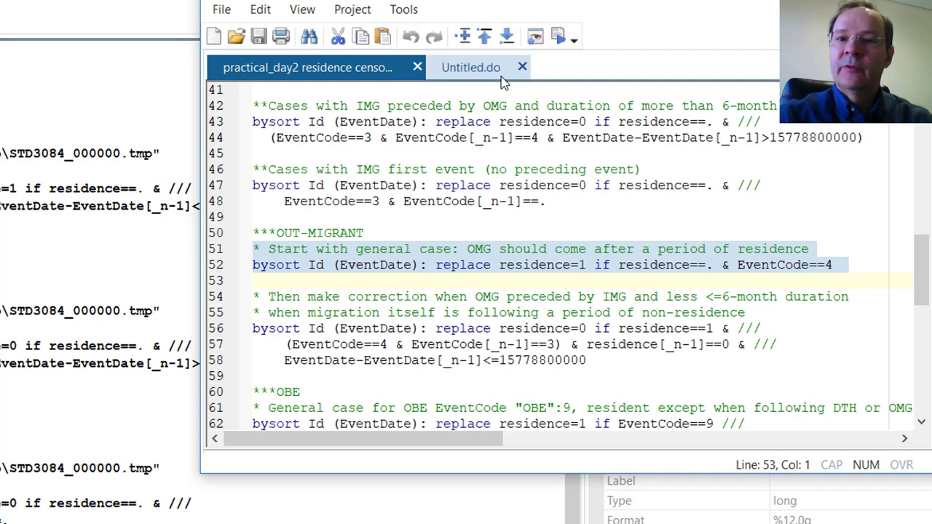
click(558, 36)
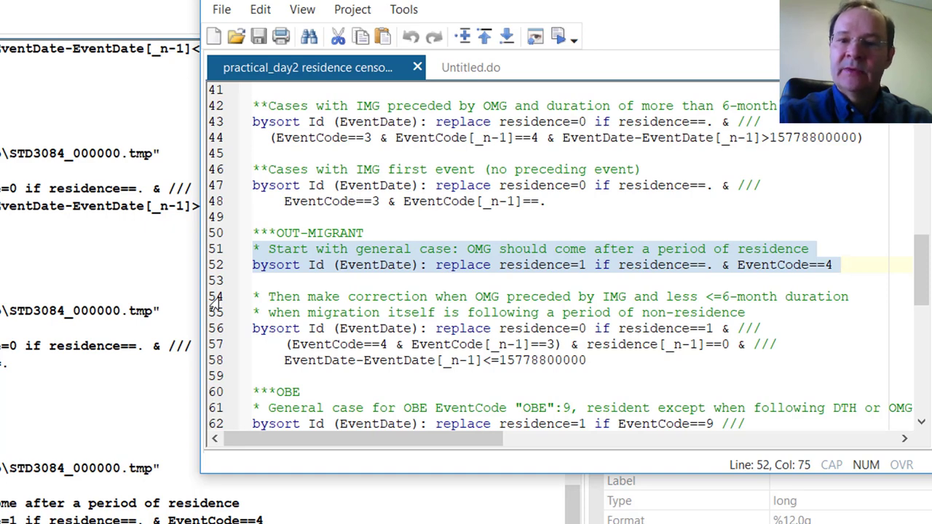
click(729, 361)
scroll(772, 382, down, 6)
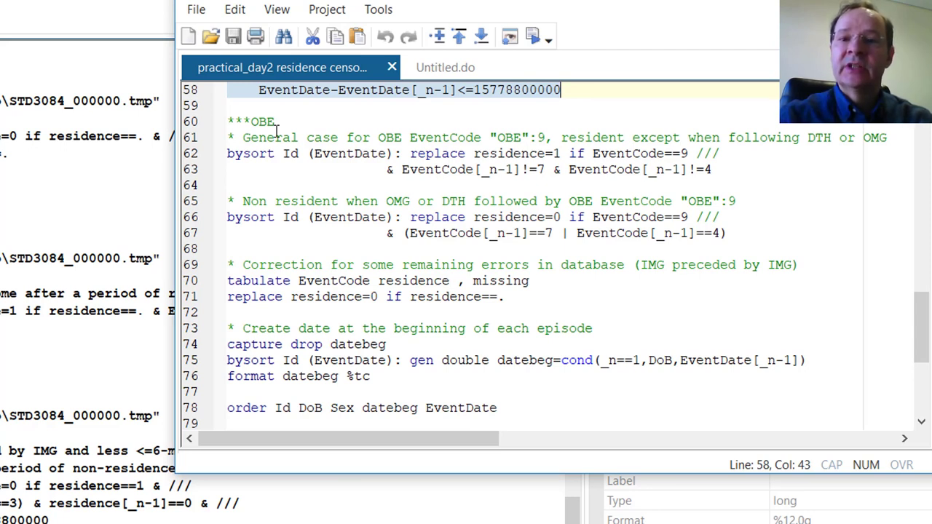
Run both OBE residence rules: the general one on lines 61–63 and the non-resident one on 66–67.
drag(227, 138, 227, 185)
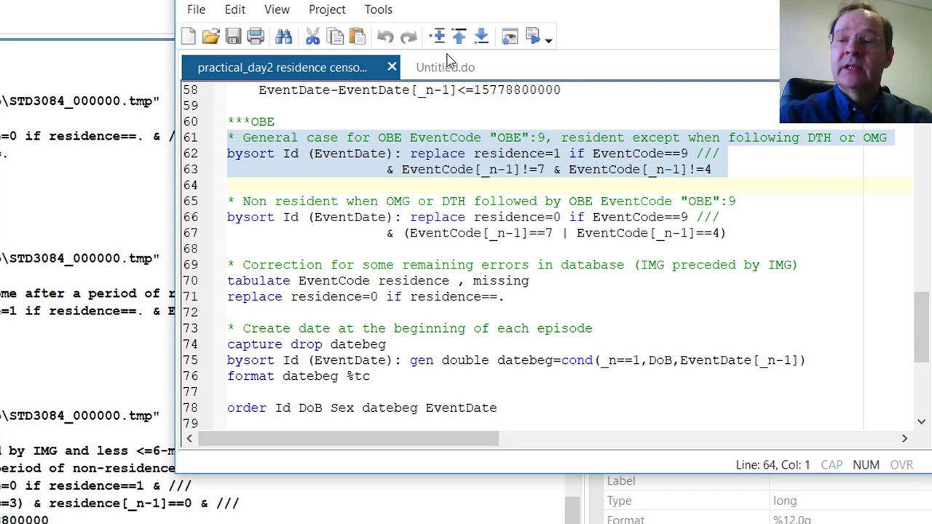
click(533, 36)
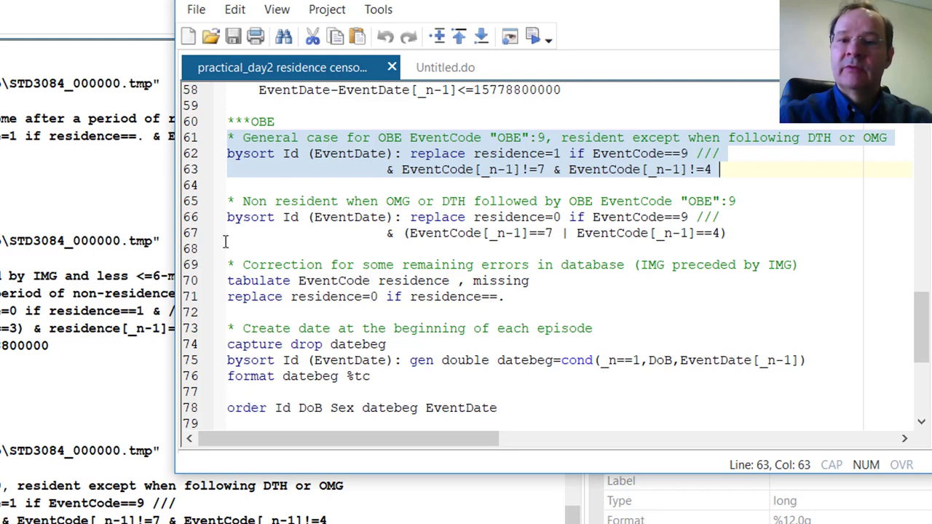
click(187, 217)
drag(189, 234, 189, 237)
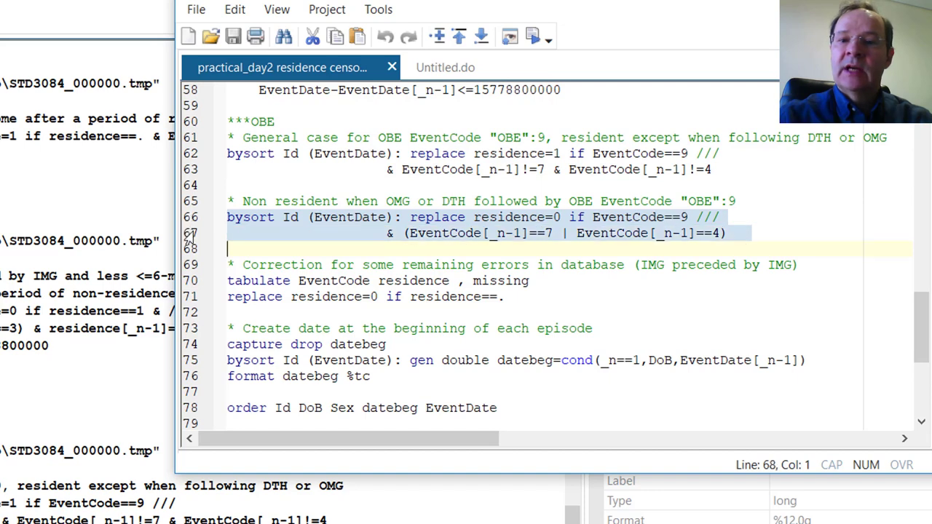
click(533, 36)
Tabulate EventCode by residence with missing, revealing 360 missing, and recode them to 0.
click(191, 283)
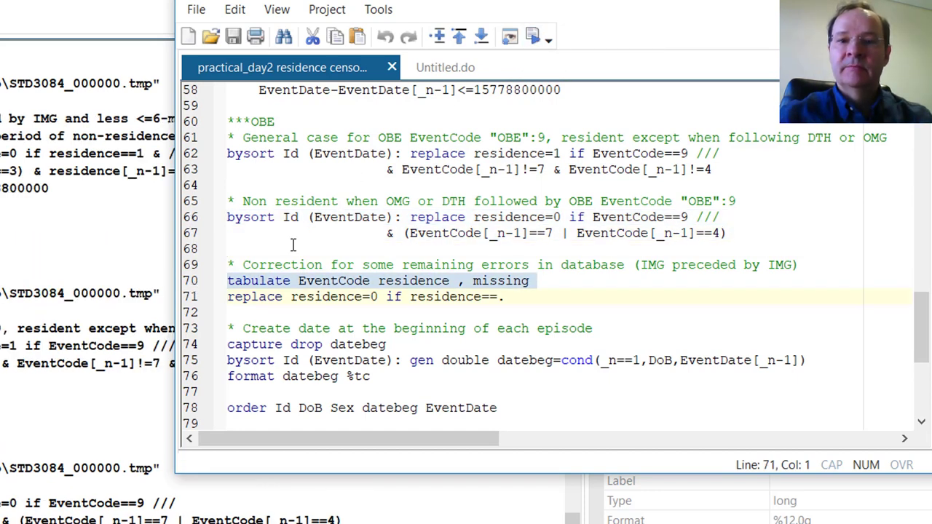
click(533, 38)
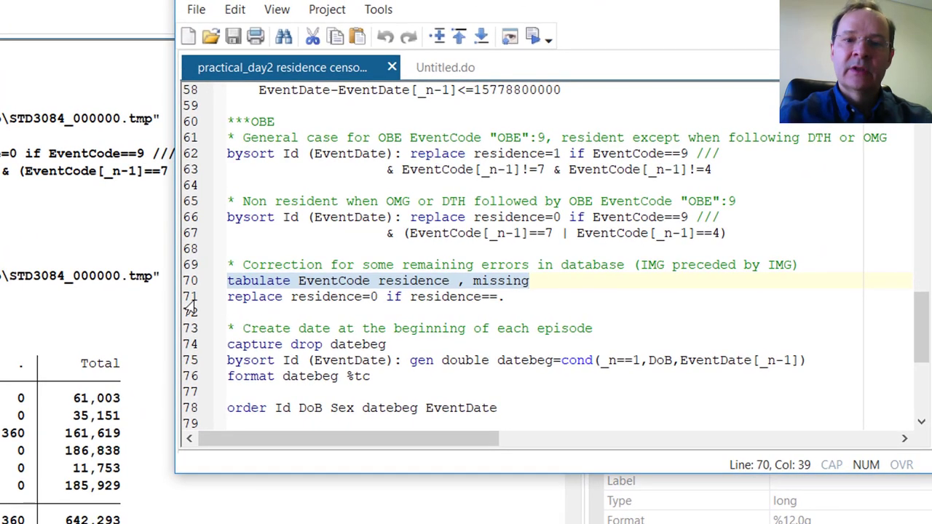
click(190, 299)
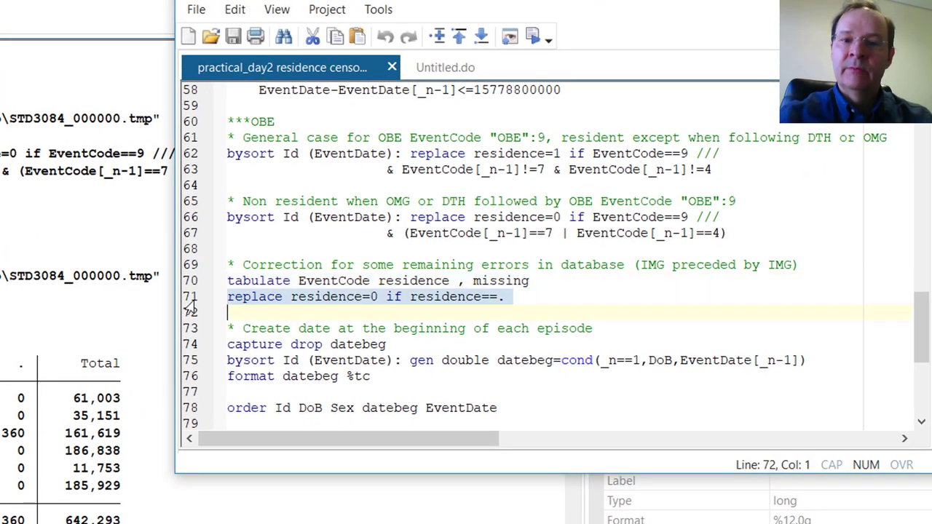
click(370, 327)
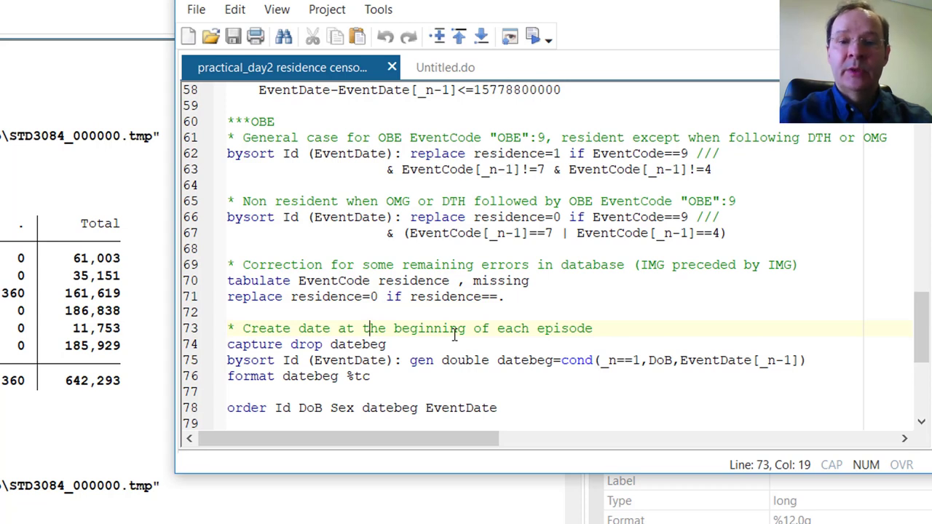
Create datebeg from DoB or previous EventDate, order it before EventDate, and inspect it.
drag(182, 348, 183, 384)
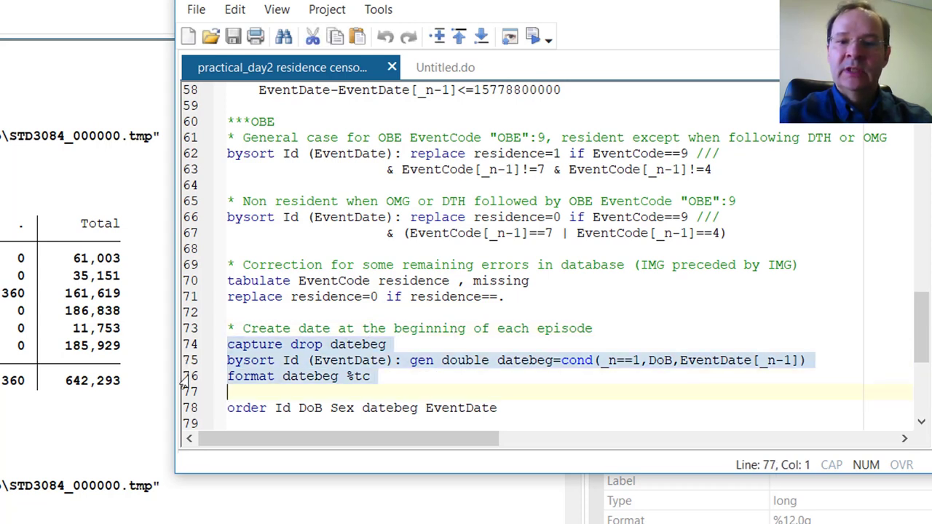
click(534, 37)
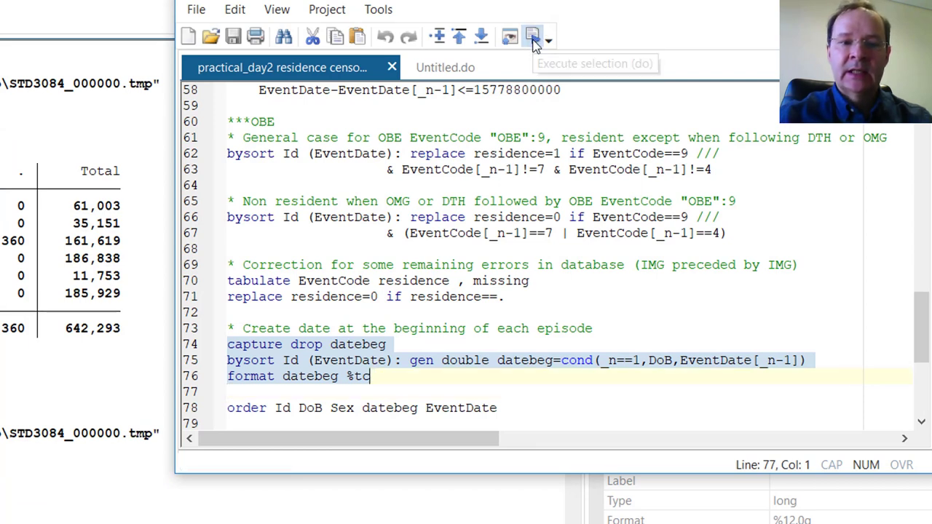
click(182, 410)
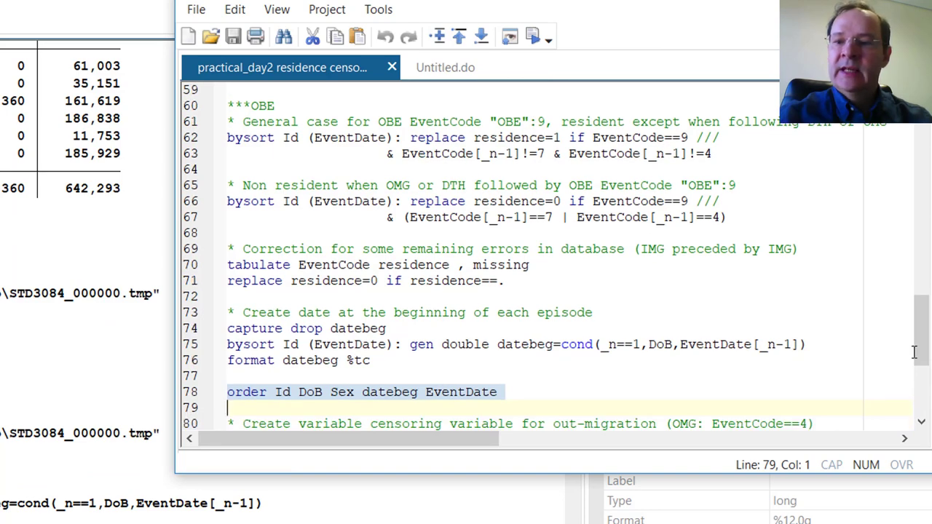
scroll(481, 251, down, 4)
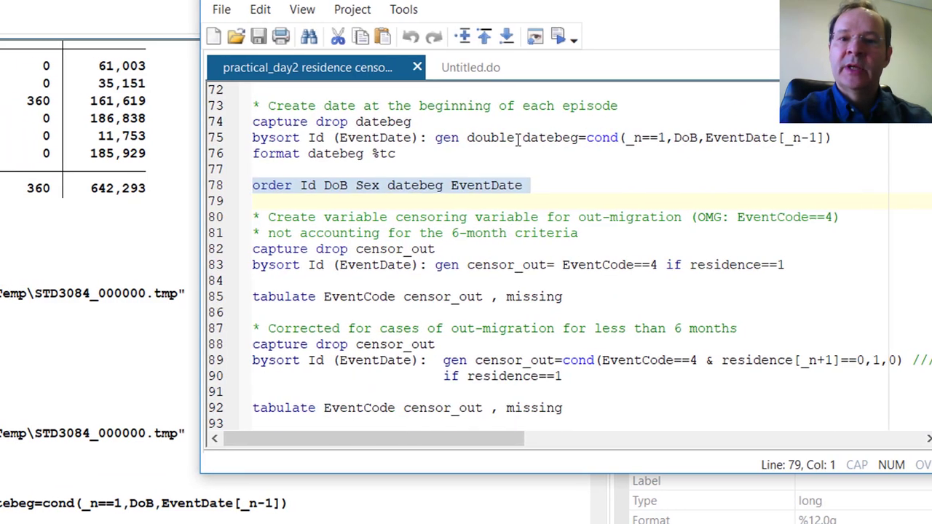
click(793, 149)
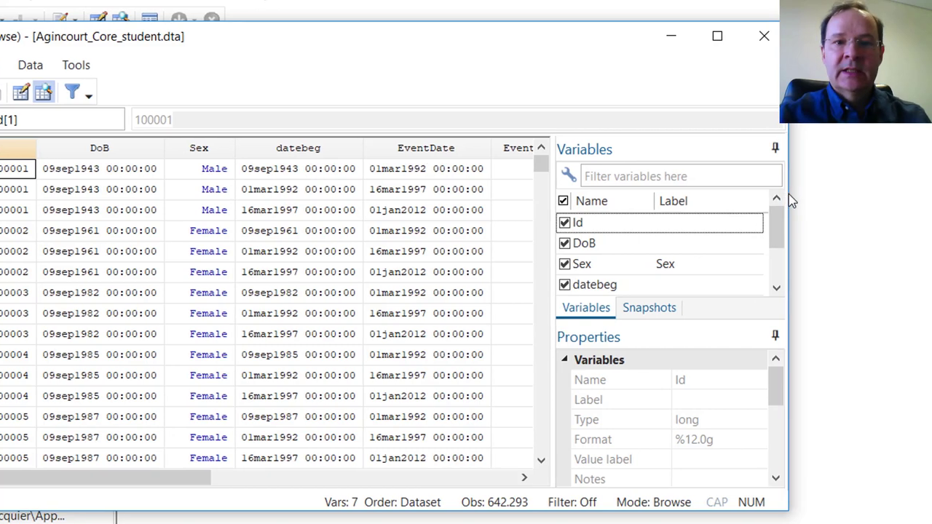
drag(789, 193, 837, 191)
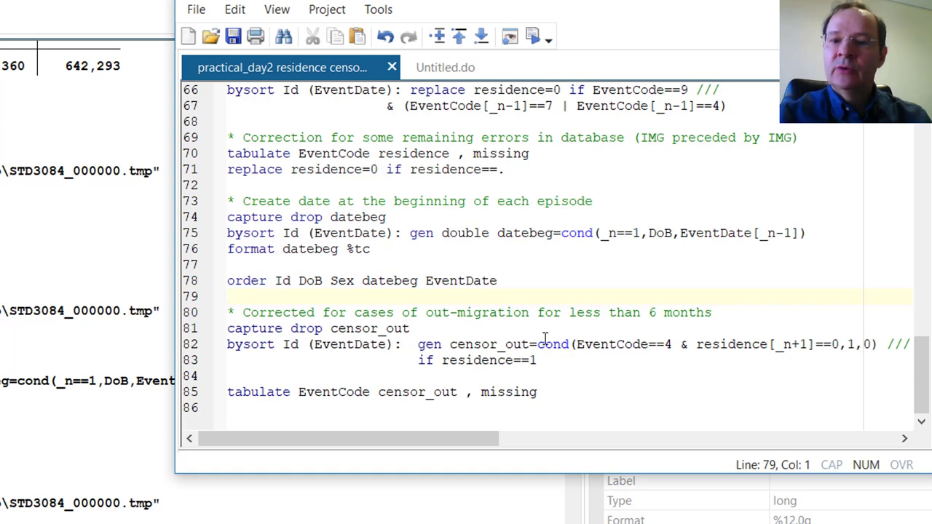
Run lines 81-85 to flag EventCode==4 out-migrations without following residence as censor_out, and tabulate with missing.
click(577, 345)
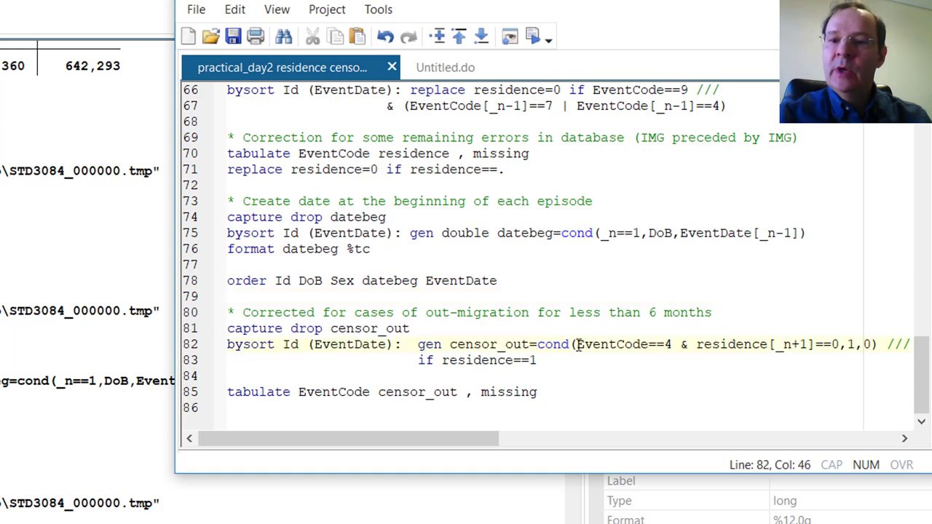
drag(577, 345, 671, 344)
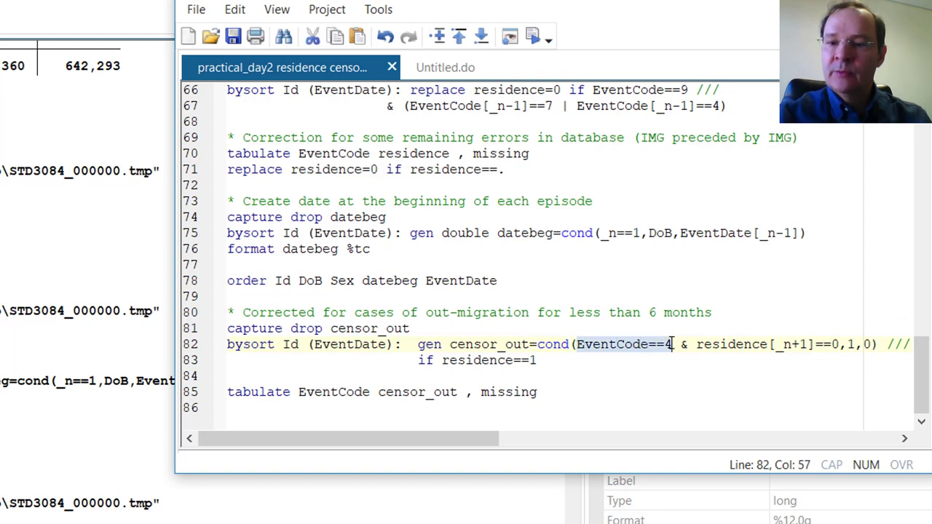
drag(672, 344, 839, 348)
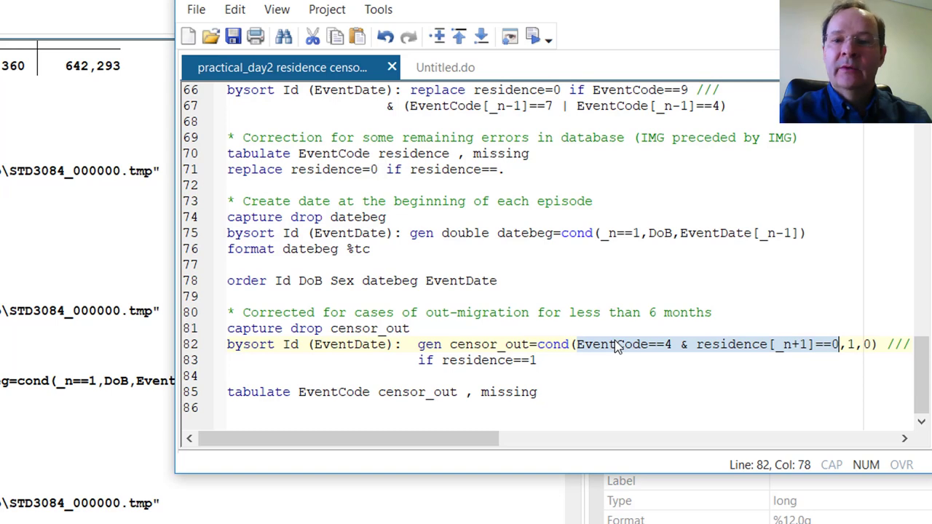
drag(188, 329, 538, 392)
key(ctrl+d)
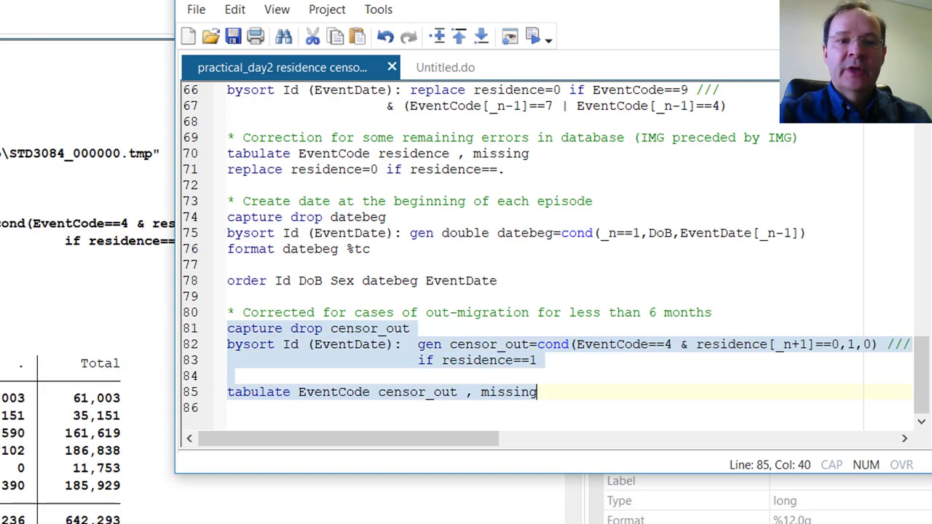